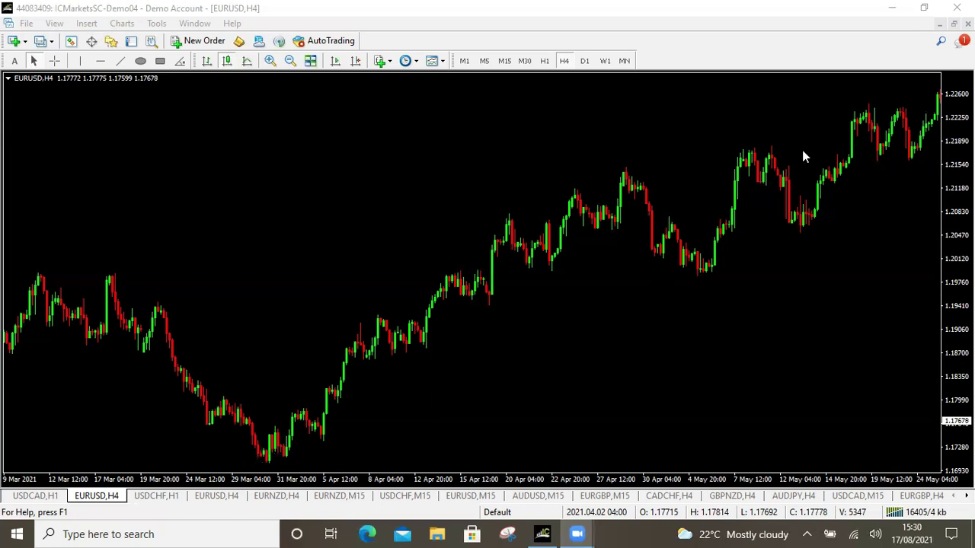
Step: Examine the swing highs and lows and their structure labels on the USDCHF H1, USDCAD H1 and EURUSD H4 charts
{"action": "left_click", "coordinate": [158, 496]}
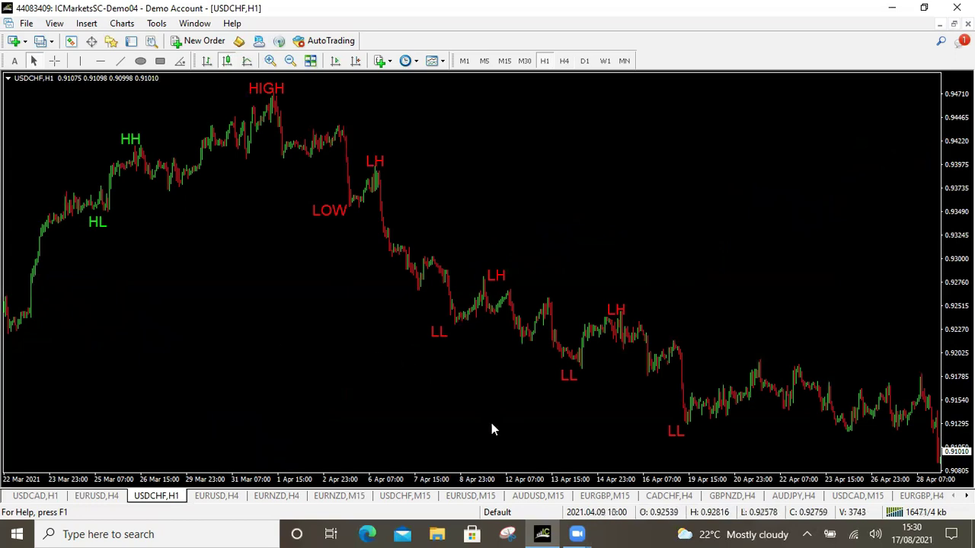
{"action": "left_click", "coordinate": [23, 498]}
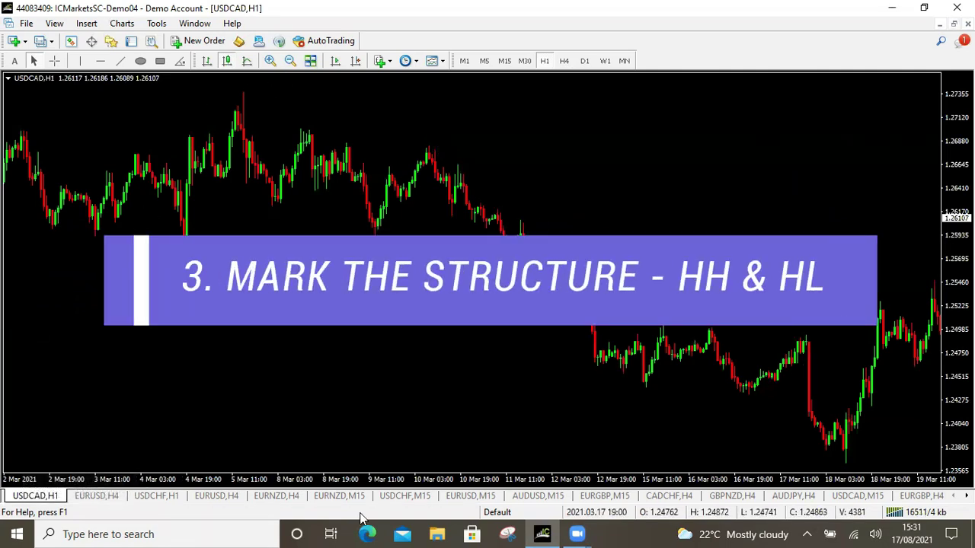
{"action": "left_click", "coordinate": [96, 495]}
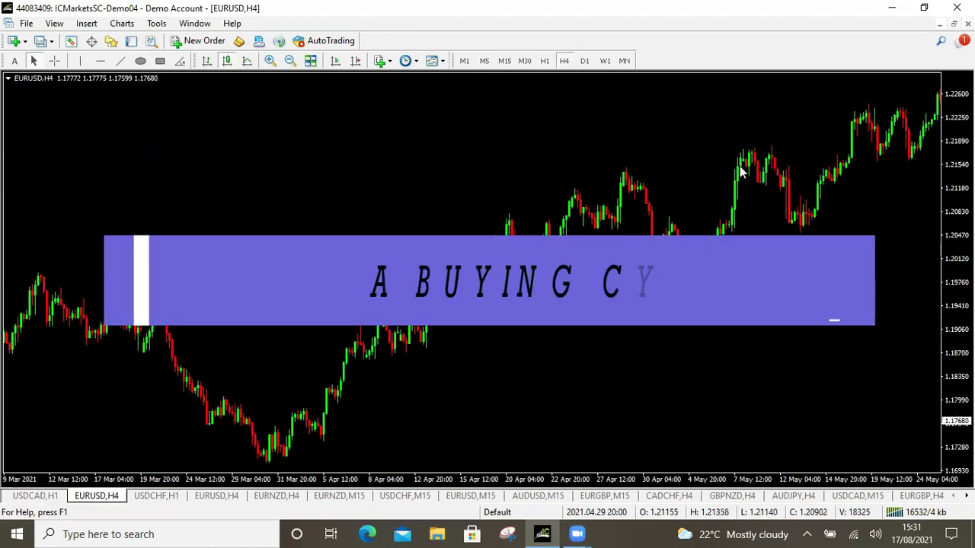
{"action": "left_click", "coordinate": [216, 496]}
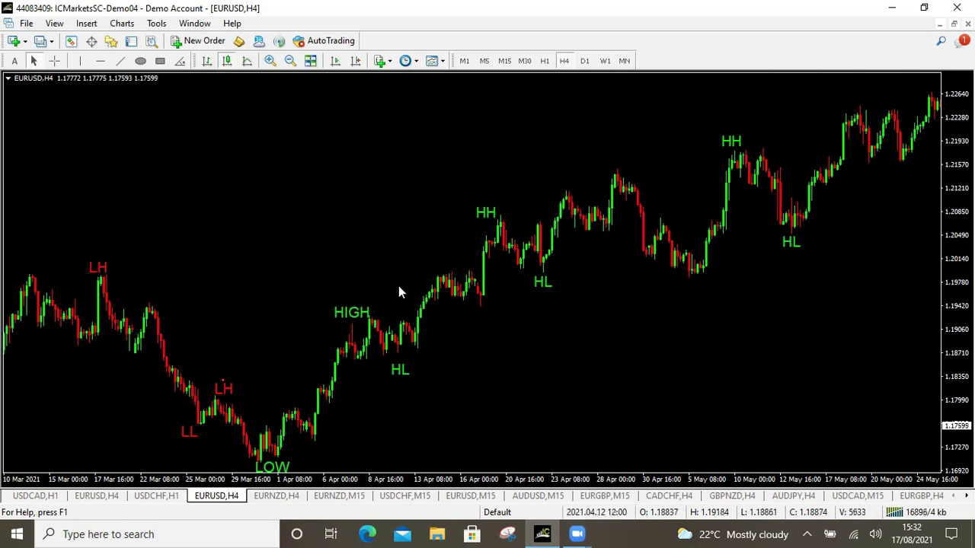
{"action": "left_click", "coordinate": [54, 62]}
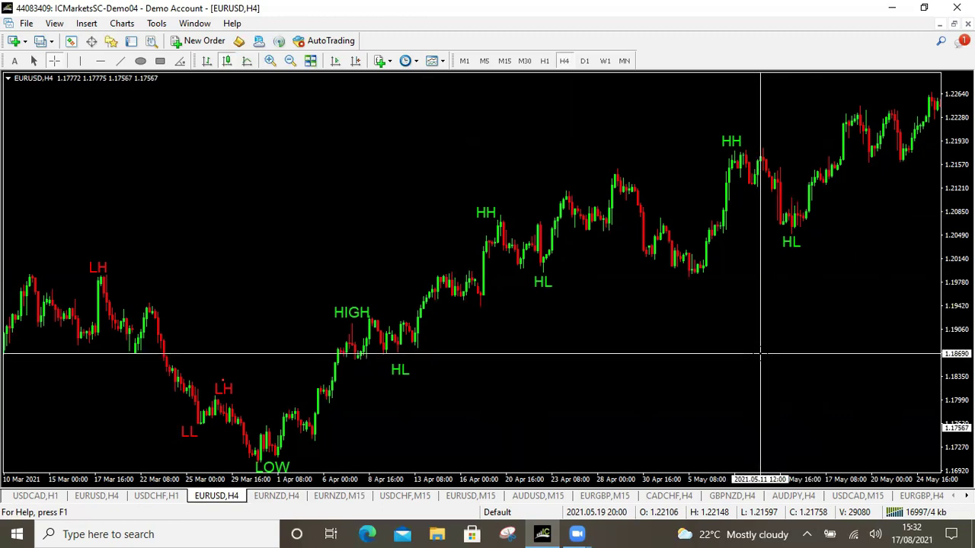
{"action": "middle_click", "coordinate": [827, 275]}
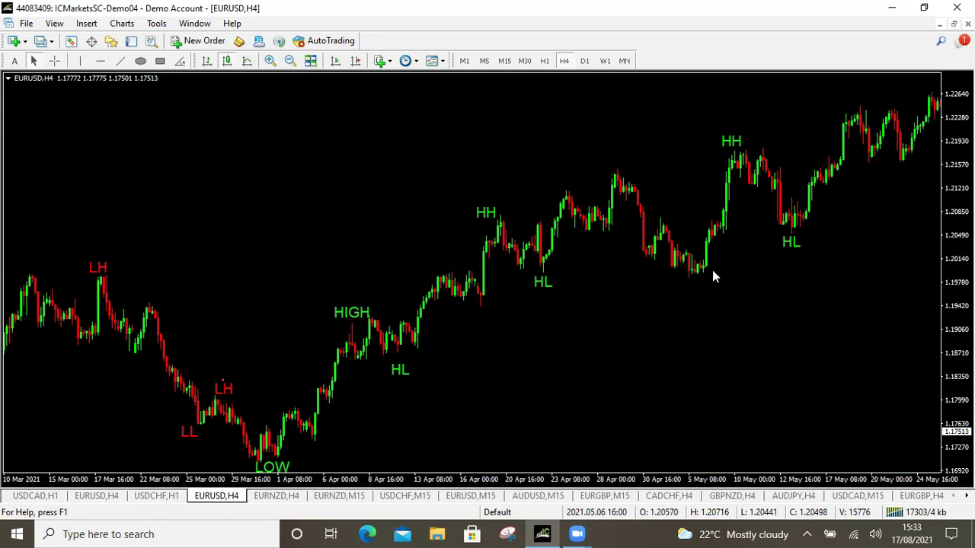
{"action": "left_click", "coordinate": [154, 496]}
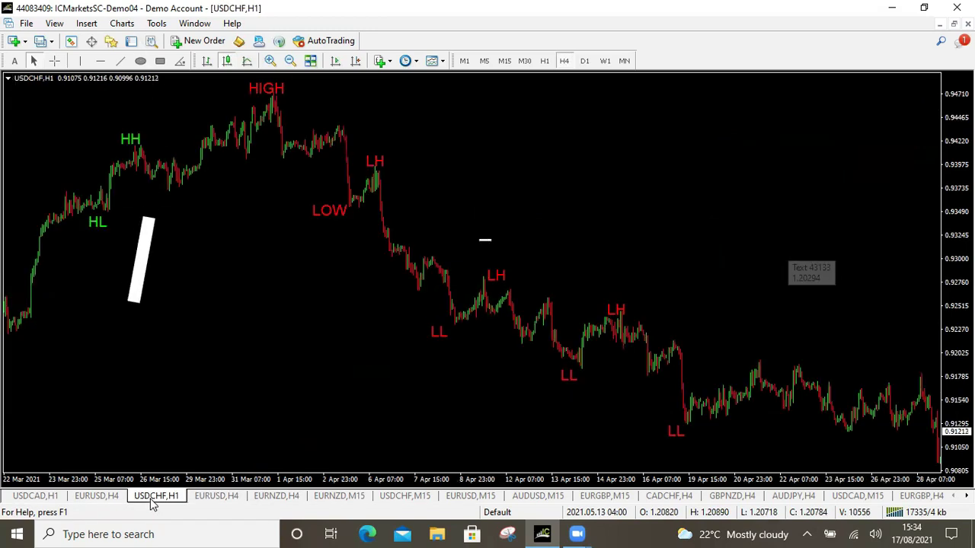
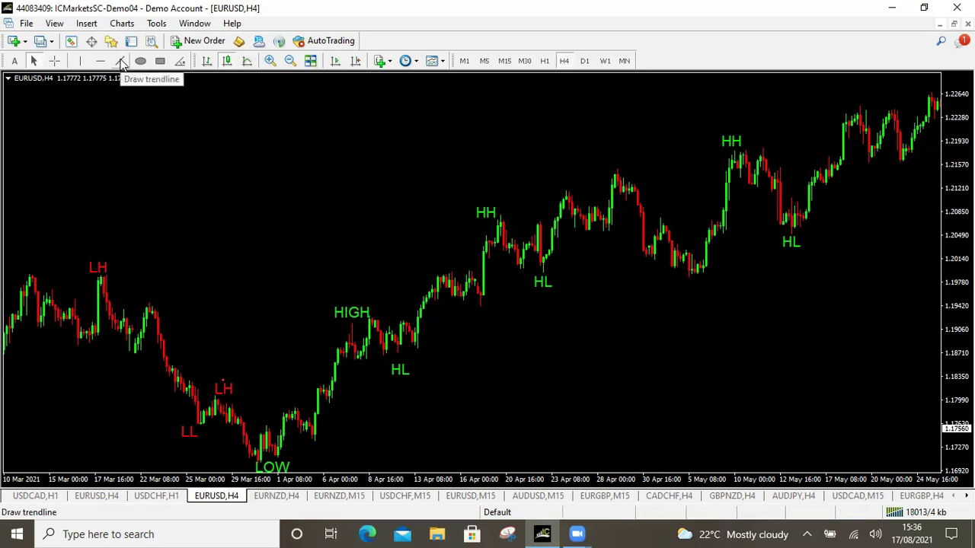
Step: Draw a horizontal trendline on the labelled EURUSD H4 chart from the last LH before the LOW, at about 1.181, past the upward breakout
{"action": "left_click", "coordinate": [120, 62]}
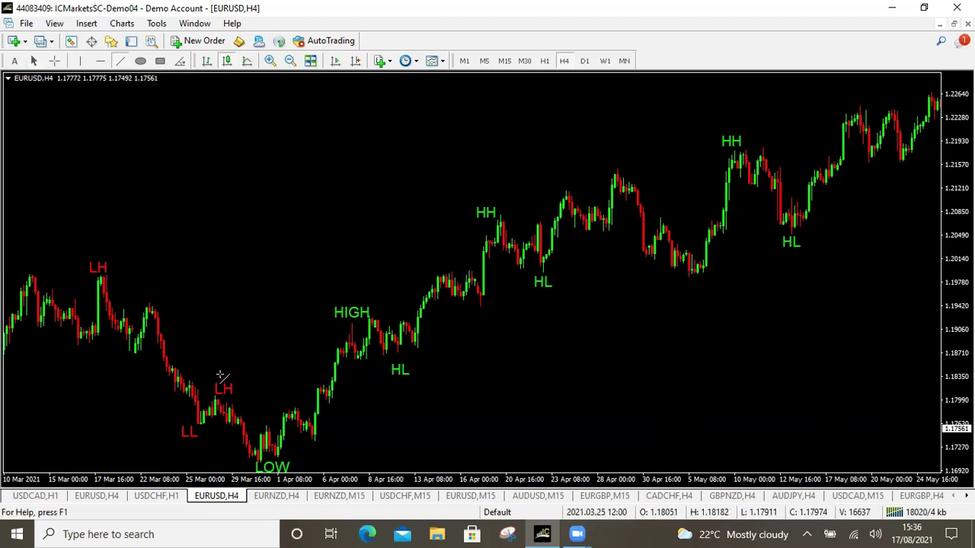
{"action": "left_click_drag", "start_coordinate": [214, 393], "coordinate": [376, 394]}
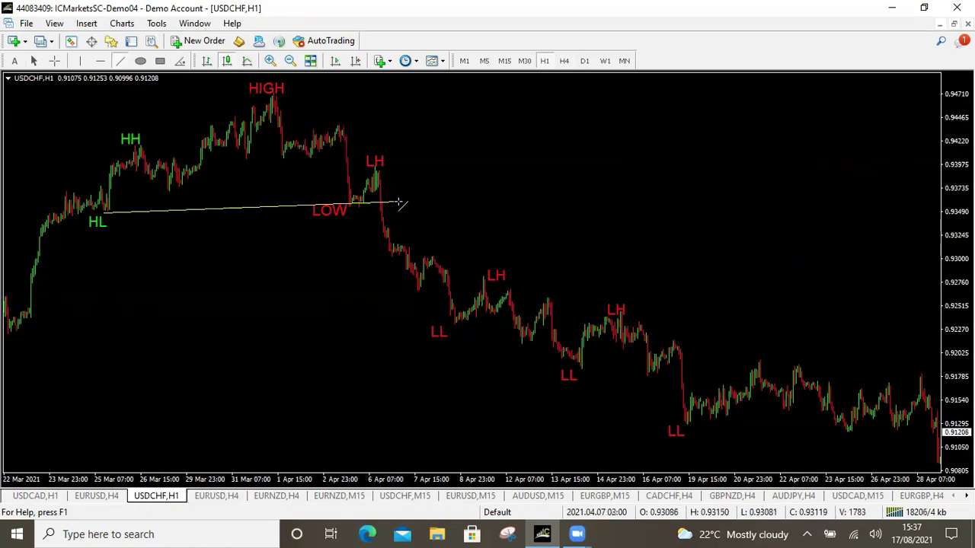
Step: Draw a trendline on the USDCHF H1 chart and level it beneath the 29 March pullback low at about 0.9368, extending past the LH
{"action": "left_click_drag", "start_coordinate": [399, 203], "coordinate": [399, 203]}
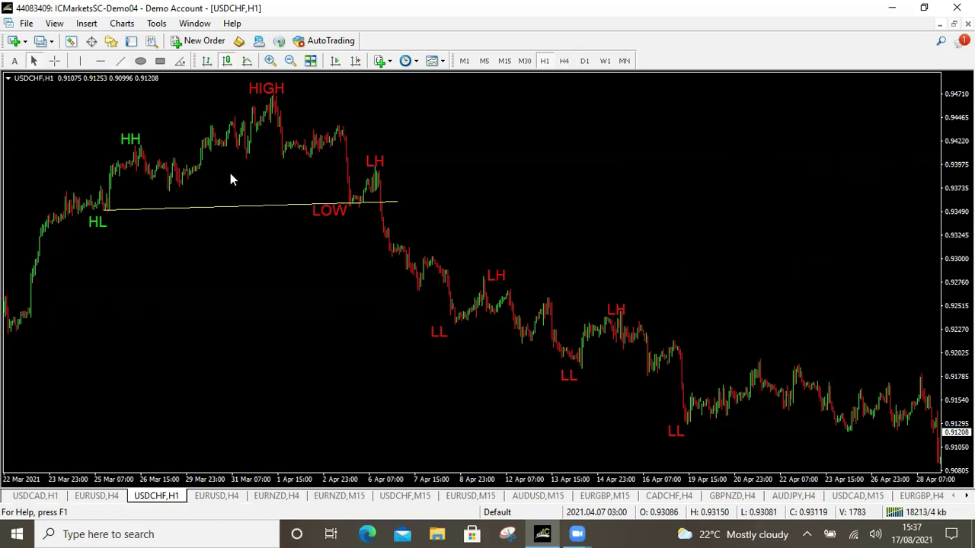
{"action": "double_click", "coordinate": [185, 212]}
{"action": "left_click_drag", "start_coordinate": [185, 212], "coordinate": [297, 193]}
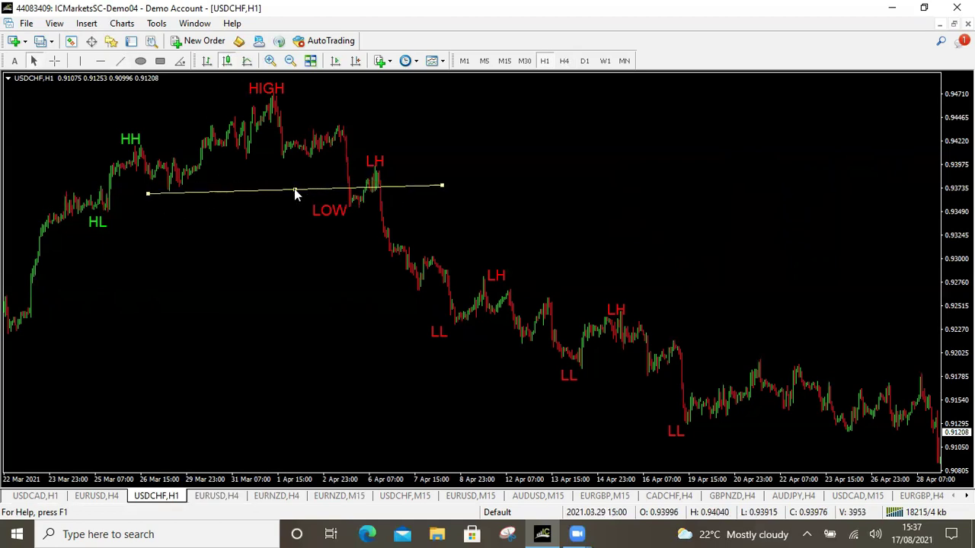
{"action": "left_click_drag", "start_coordinate": [441, 187], "coordinate": [466, 194]}
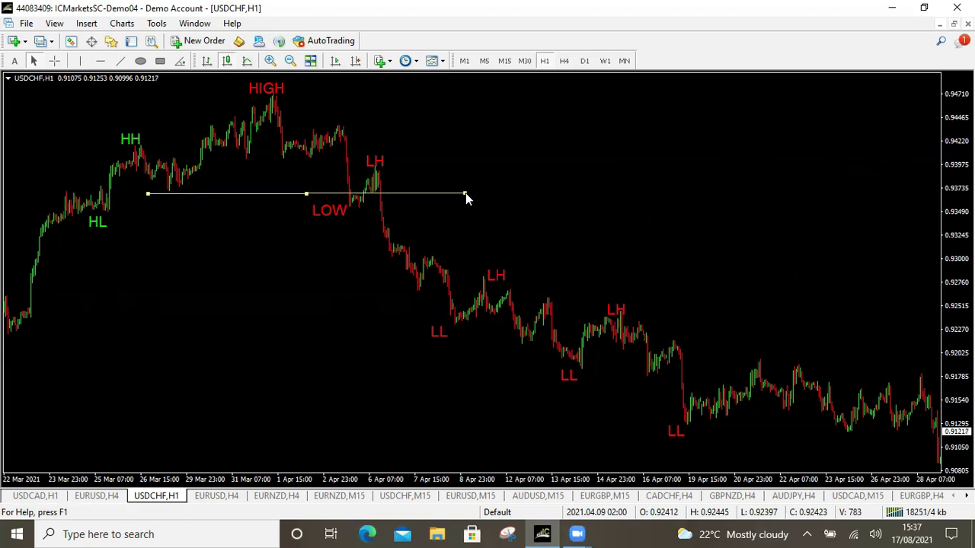
Step: Add a lime text label reading HL at the 29 March pullback low on the USDCHF H1 chart
{"action": "left_click", "coordinate": [14, 61]}
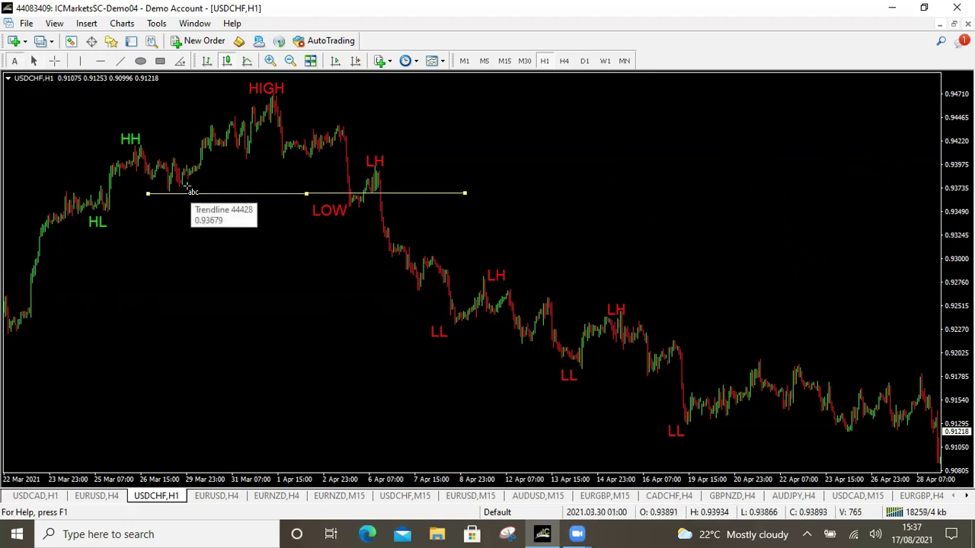
{"action": "left_click", "coordinate": [186, 186]}
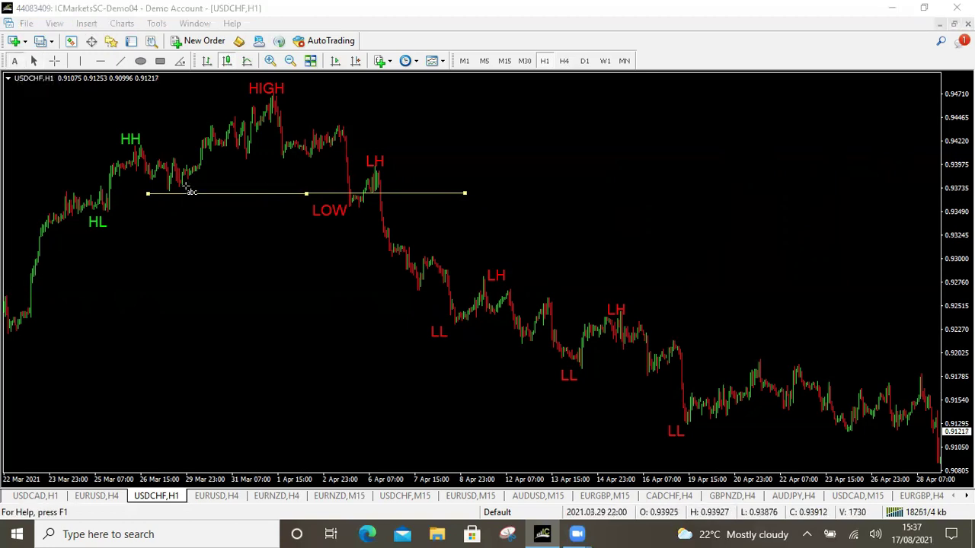
{"action": "left_click_drag", "start_coordinate": [452, 261], "coordinate": [384, 255]}
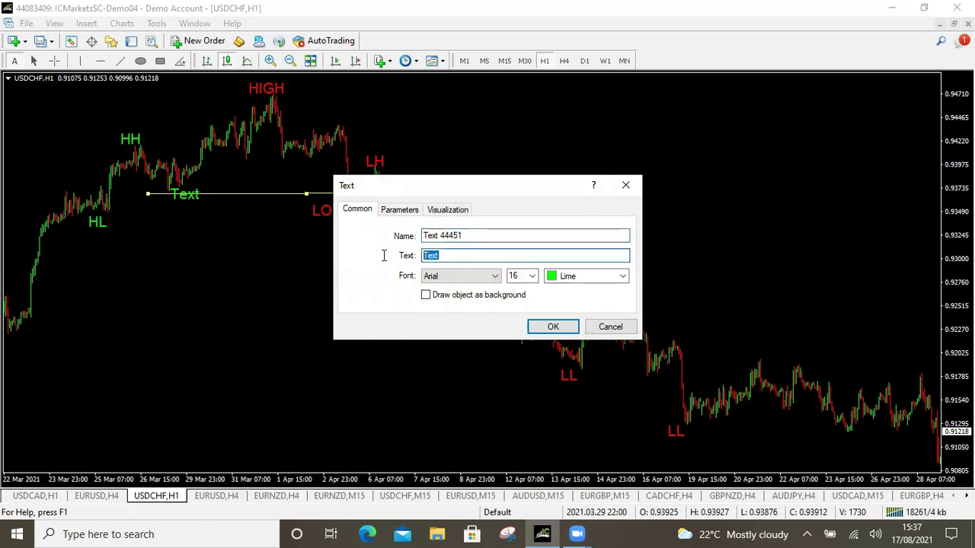
{"action": "type", "text": "HL"}
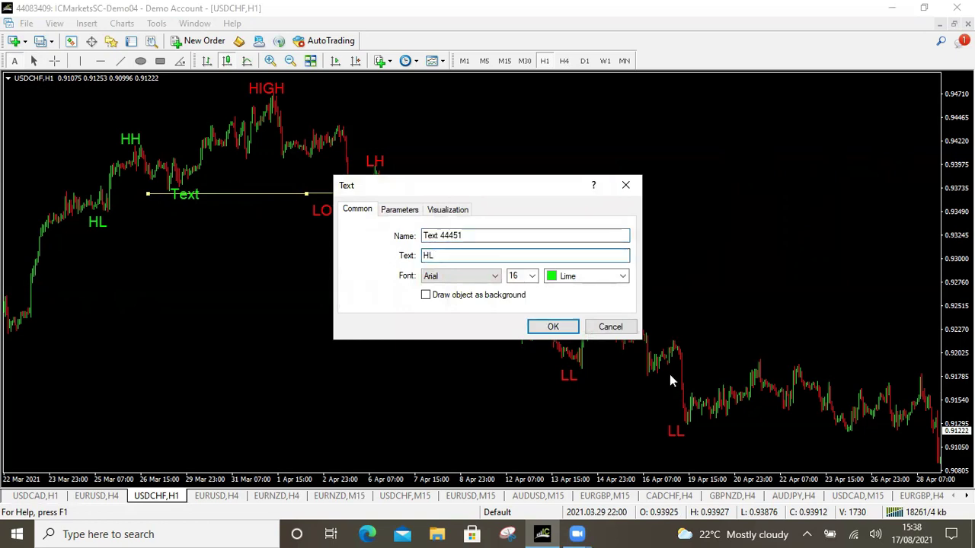
{"action": "left_click", "coordinate": [555, 327]}
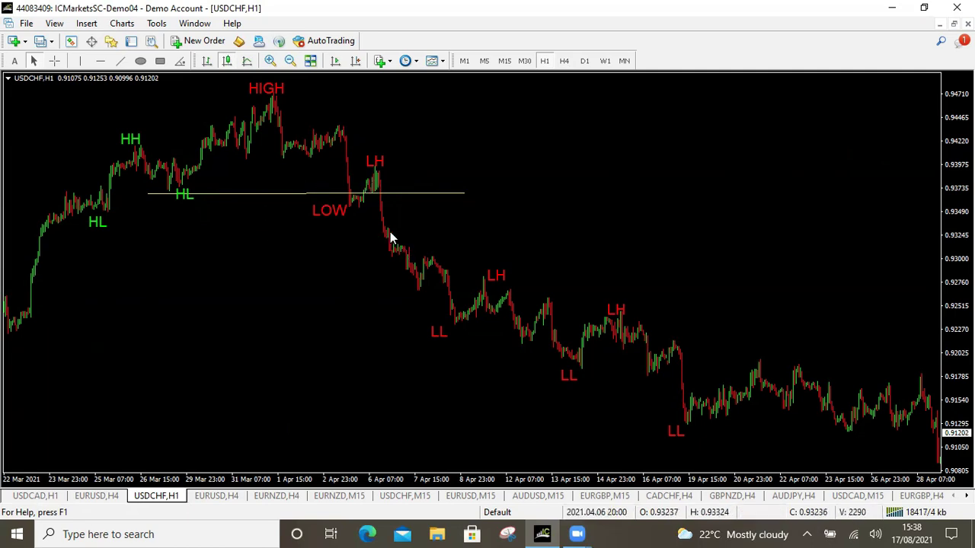
Step: Draw a rising sample trendline in the empty area above the candles on the labelled EURUSD H4 chart
{"action": "left_click", "coordinate": [218, 495]}
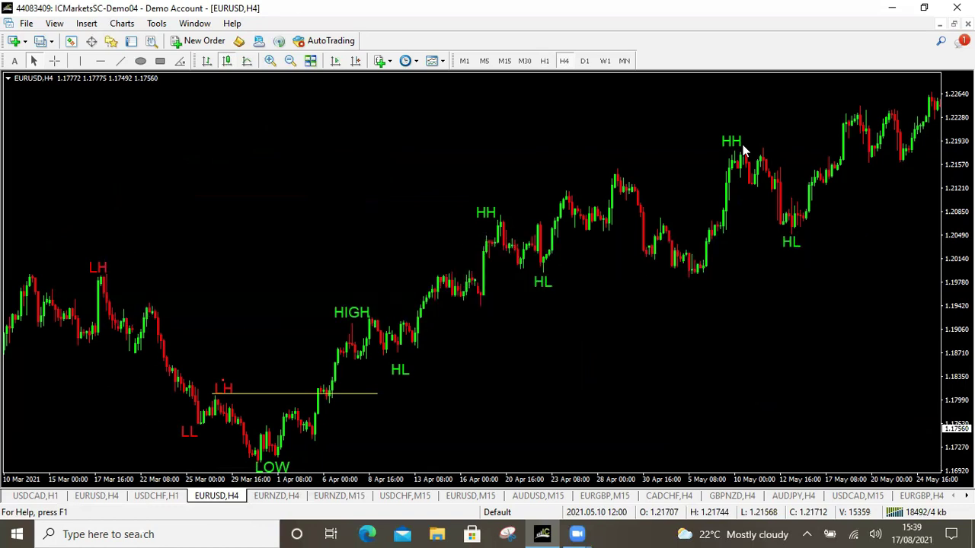
{"action": "left_click", "coordinate": [122, 64]}
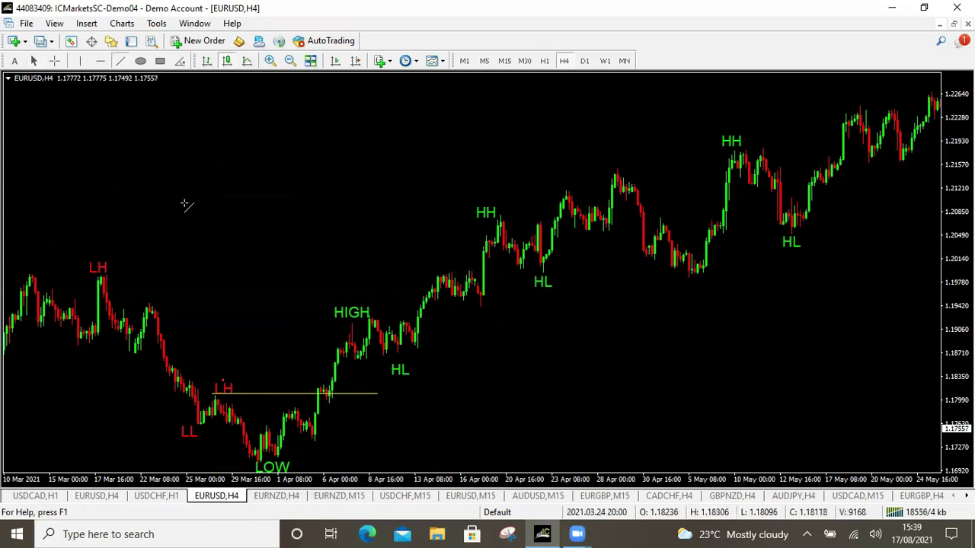
{"action": "left_click_drag", "start_coordinate": [183, 204], "coordinate": [472, 135]}
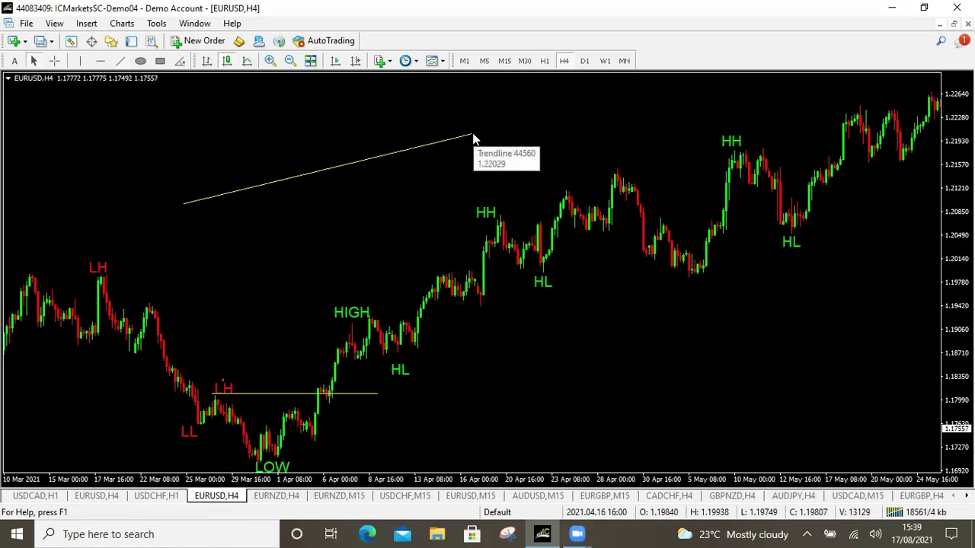
Step: Turn on the Ray option for the sample trendline
{"action": "double_click", "coordinate": [473, 137]}
{"action": "right_click", "coordinate": [472, 137]}
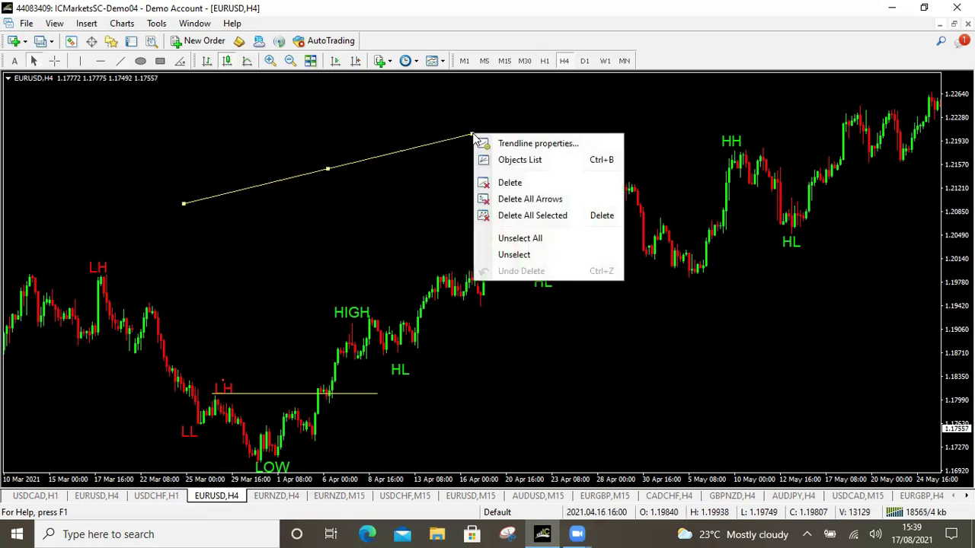
{"action": "left_click", "coordinate": [545, 145]}
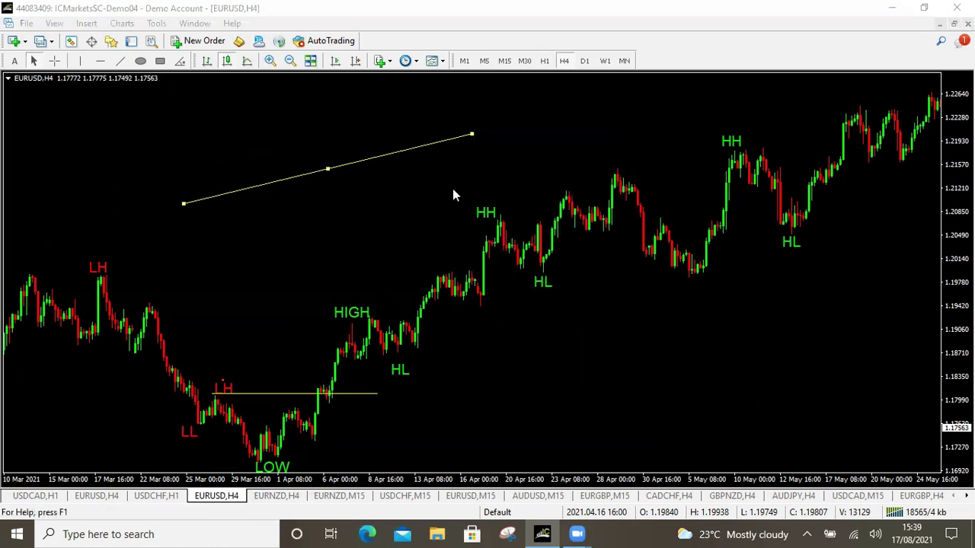
{"action": "left_click", "coordinate": [410, 278]}
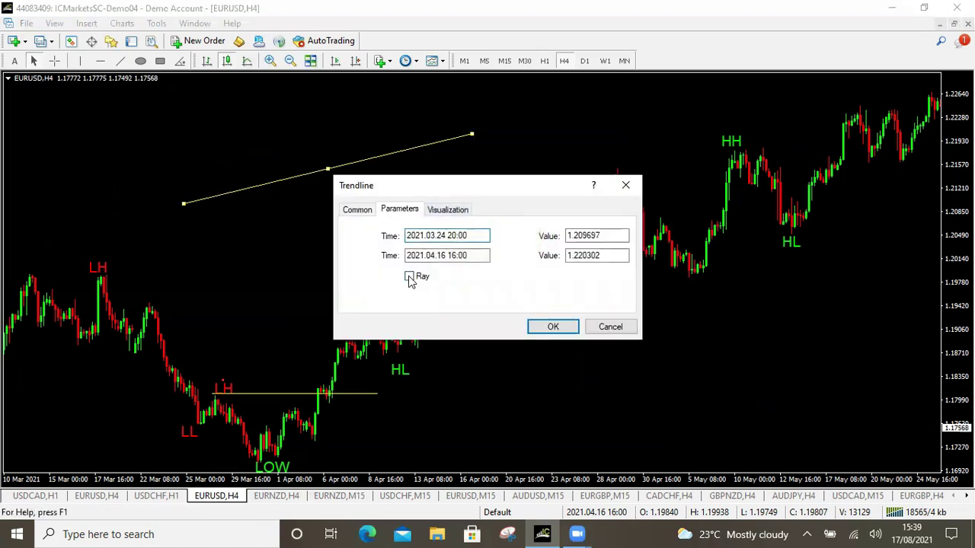
{"action": "left_click", "coordinate": [548, 327]}
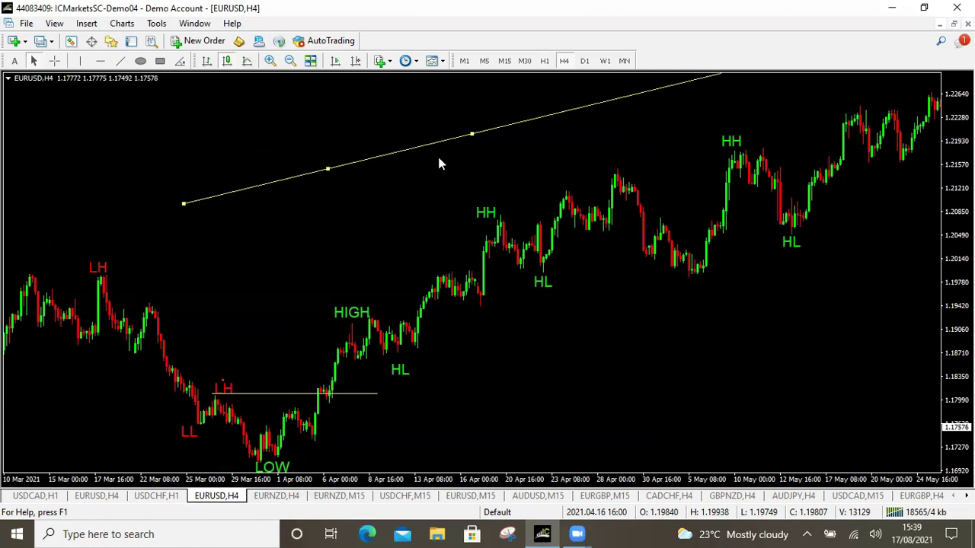
Step: Turn off the Ray option for the sample trendline and set its colour to Lime
{"action": "mouse_move", "coordinate": [472, 134]}
{"action": "left_mouse_down"}
{"action": "mouse_move", "coordinate": [308, 177]}
{"action": "mouse_move", "coordinate": [472, 134]}
{"action": "left_mouse_up"}
{"action": "right_click", "coordinate": [472, 134]}
{"action": "left_click", "coordinate": [519, 146]}
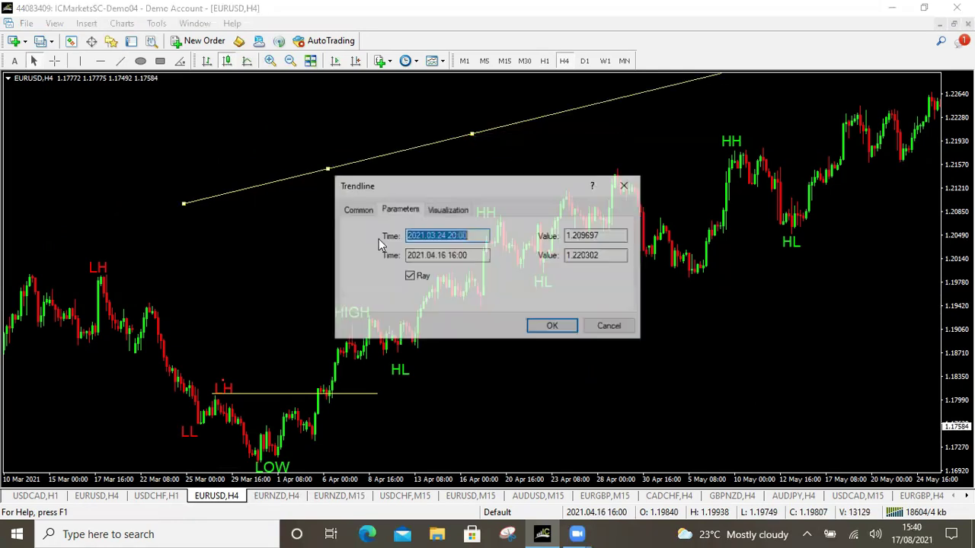
{"action": "left_click", "coordinate": [409, 277]}
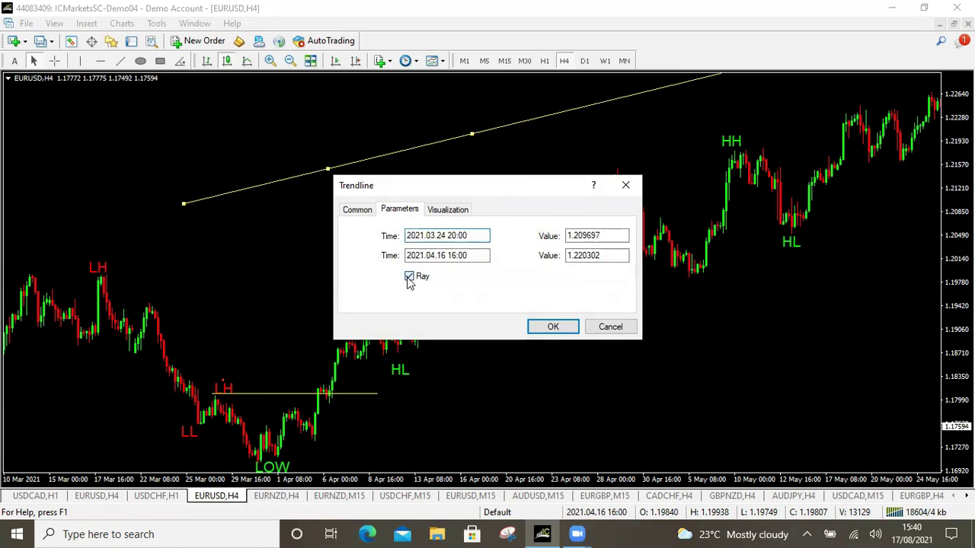
{"action": "left_click", "coordinate": [409, 278]}
{"action": "left_click", "coordinate": [354, 213]}
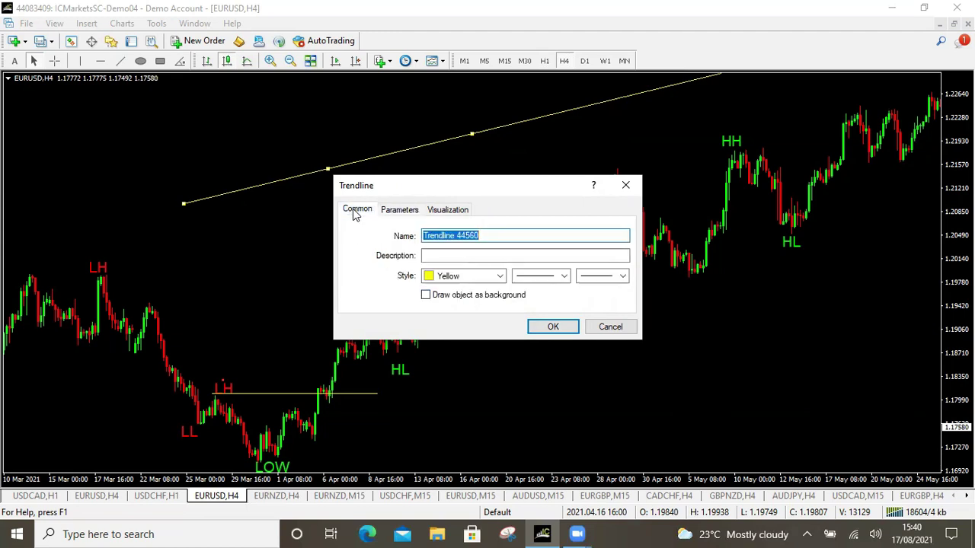
{"action": "left_click", "coordinate": [500, 276]}
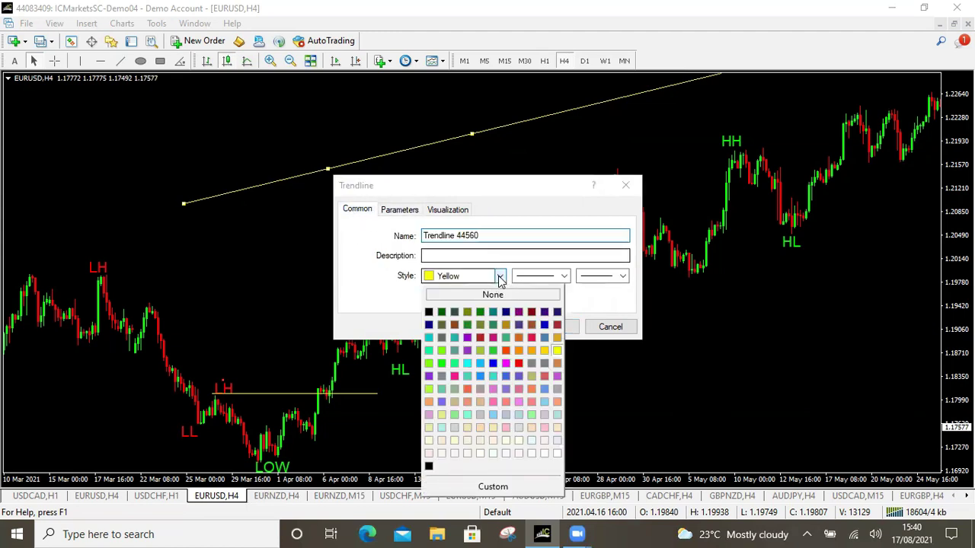
{"action": "left_click", "coordinate": [441, 369]}
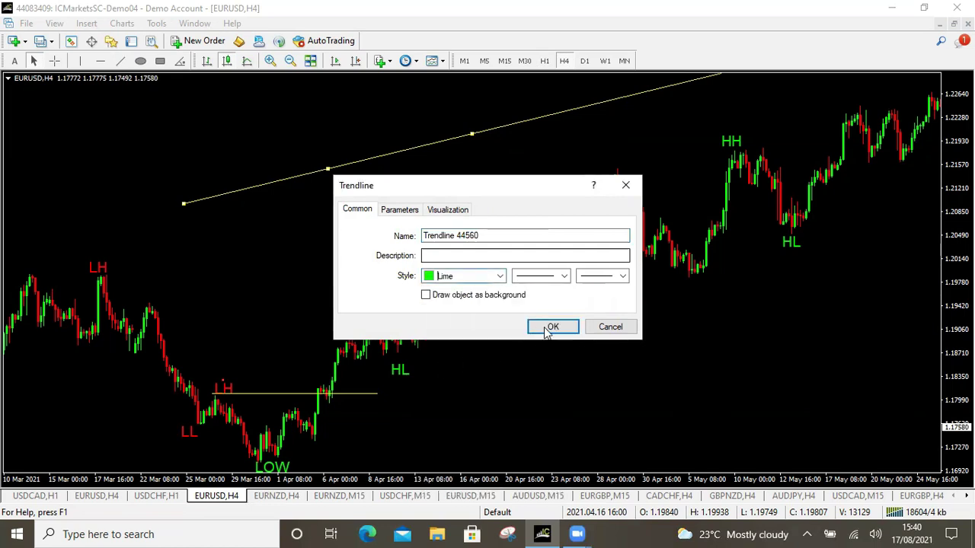
{"action": "left_click", "coordinate": [548, 328]}
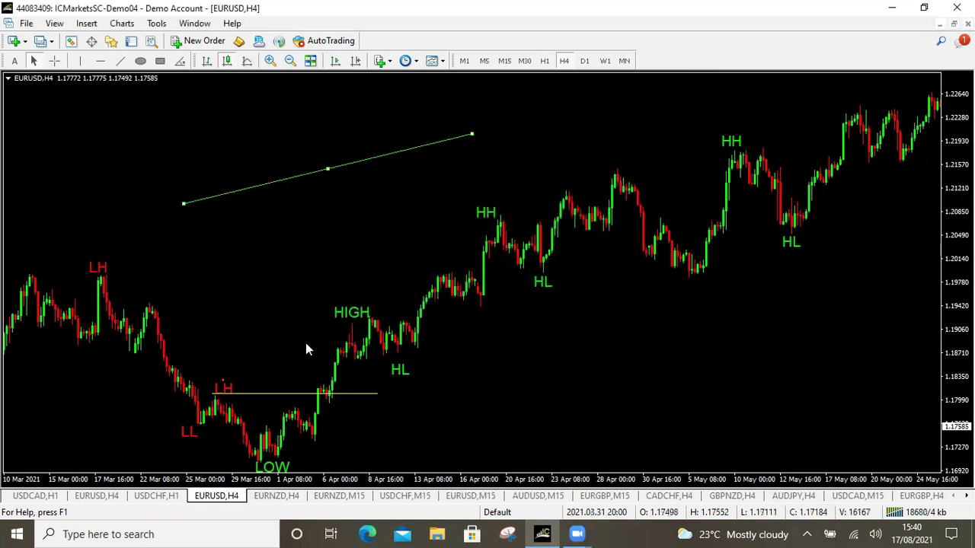
Step: Delete the sample trendline above the EURUSD candles
{"action": "right_click", "coordinate": [472, 137]}
{"action": "left_click", "coordinate": [506, 178]}
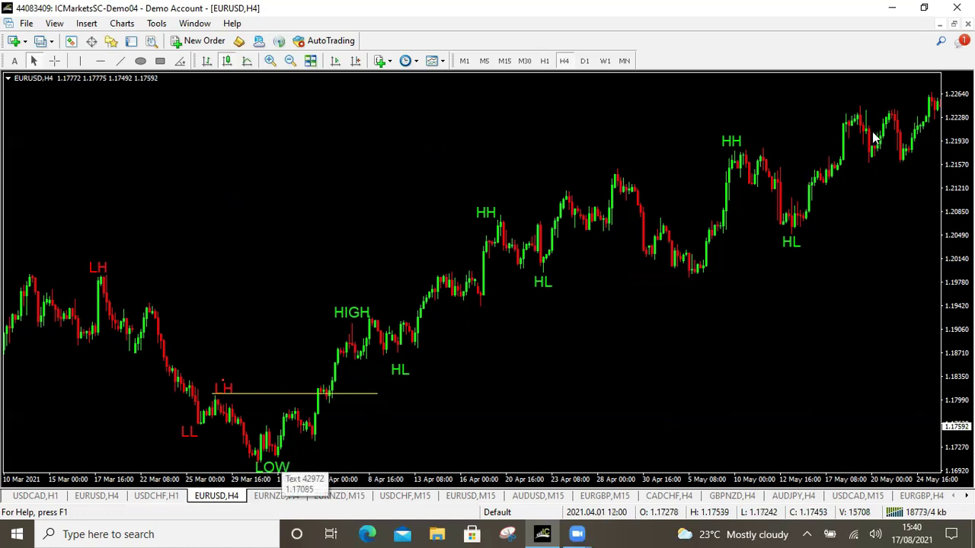
Step: Draw a rising trendline from the 1 April low beside the LOW label, along the early-May low and last HL, to about 1.214
{"action": "left_click", "coordinate": [120, 62]}
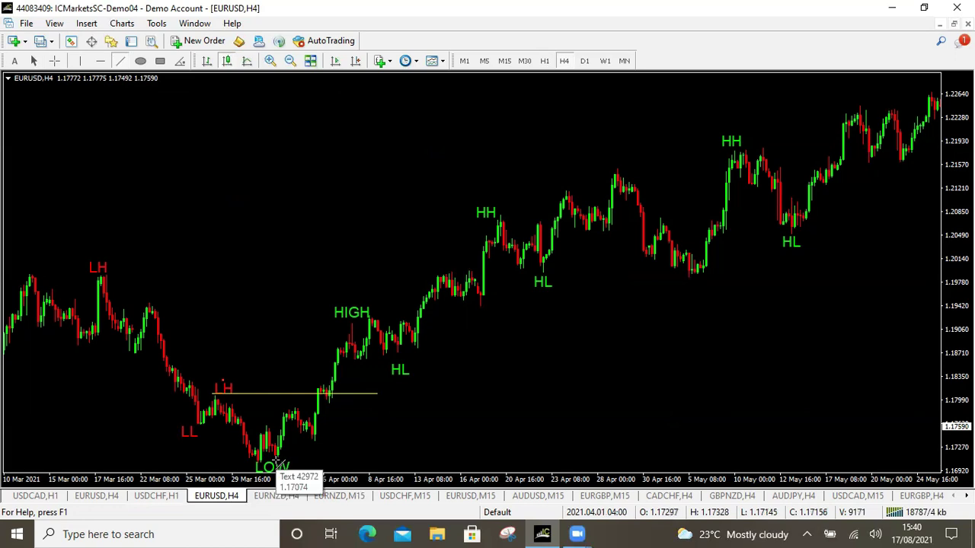
{"action": "mouse_move", "coordinate": [276, 461]}
{"action": "left_mouse_down"}
{"action": "mouse_move", "coordinate": [625, 348]}
{"action": "mouse_move", "coordinate": [921, 179]}
{"action": "left_mouse_up"}
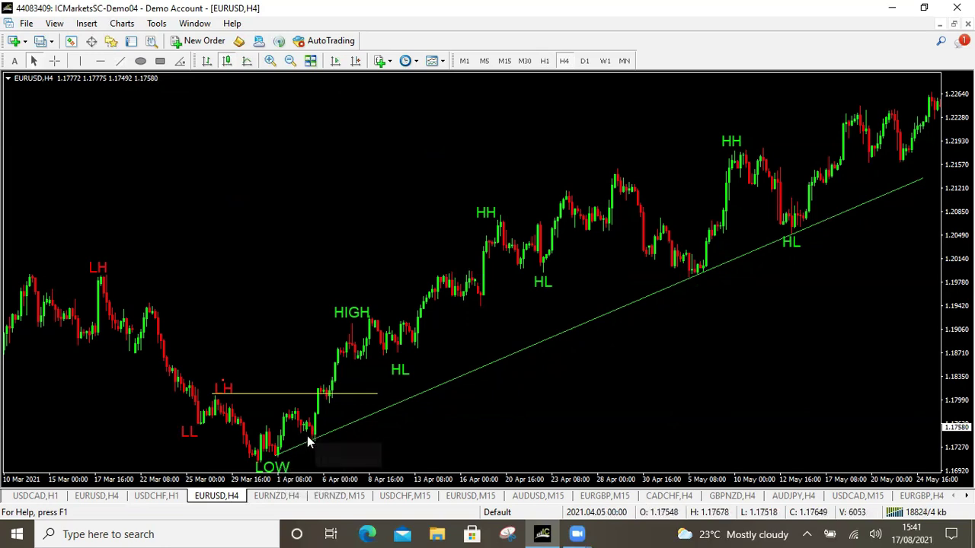
{"action": "mouse_move", "coordinate": [312, 438]}
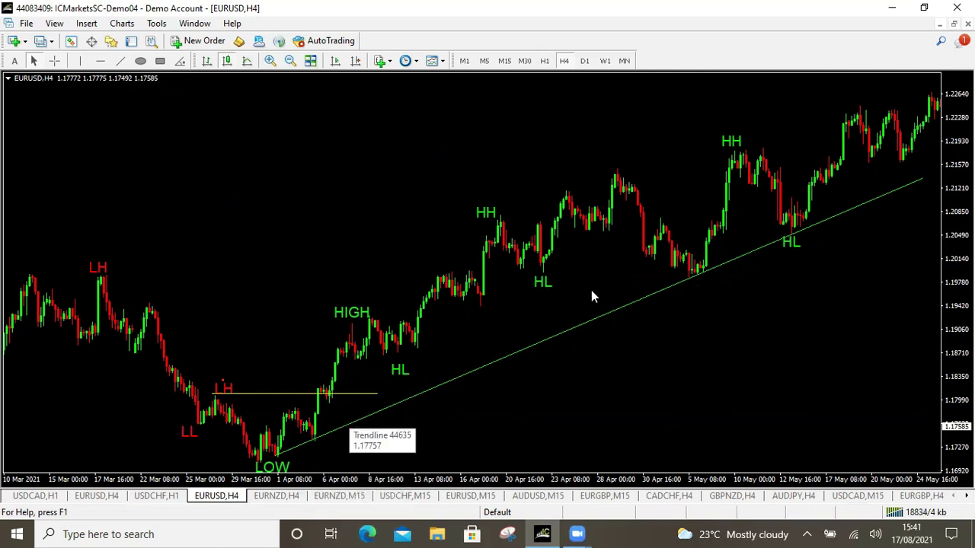
Step: Draw a falling trendline on the USDCHF H1 chart from the HIGH near 0.947 to about 0.916 and set its colour to Red
{"action": "key", "text": "ctrl+shift+F6"}
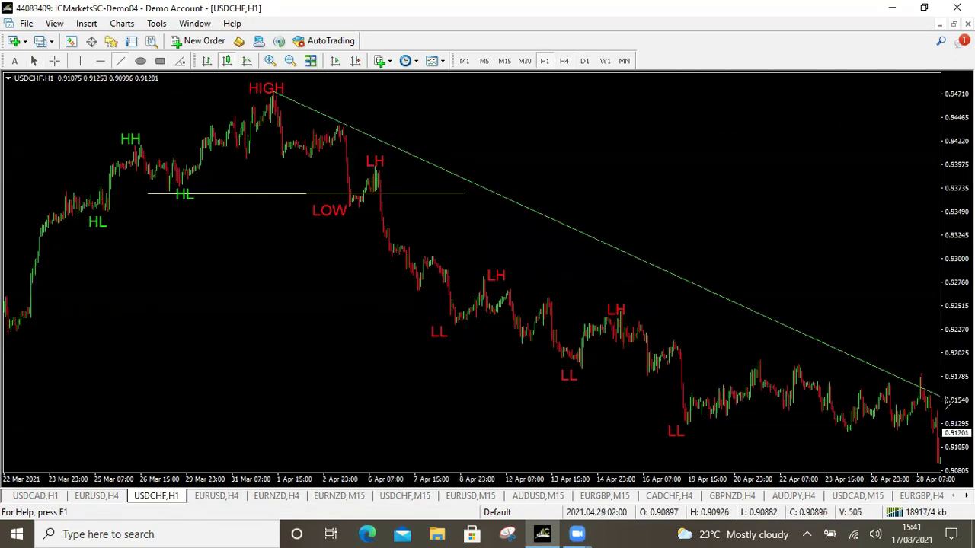
{"action": "right_click", "coordinate": [651, 272]}
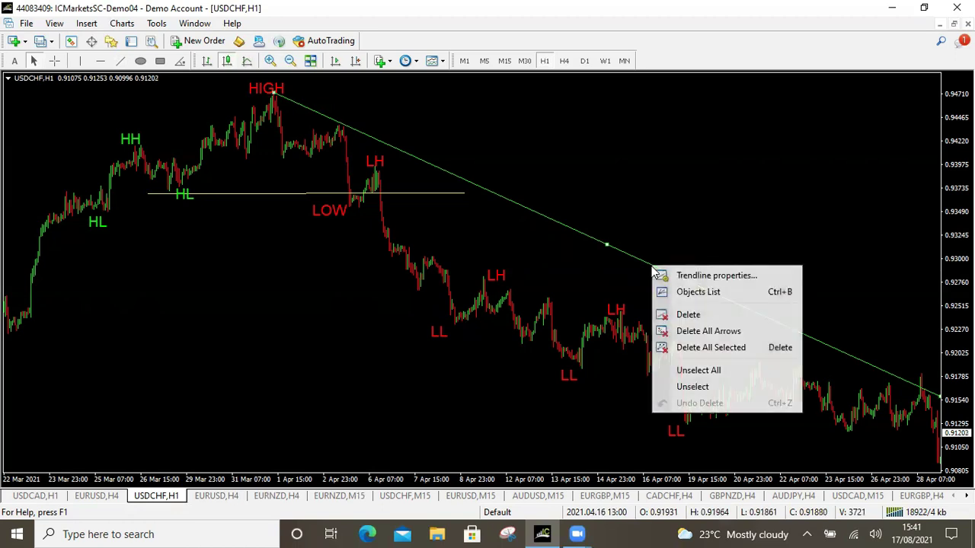
{"action": "left_click", "coordinate": [704, 278]}
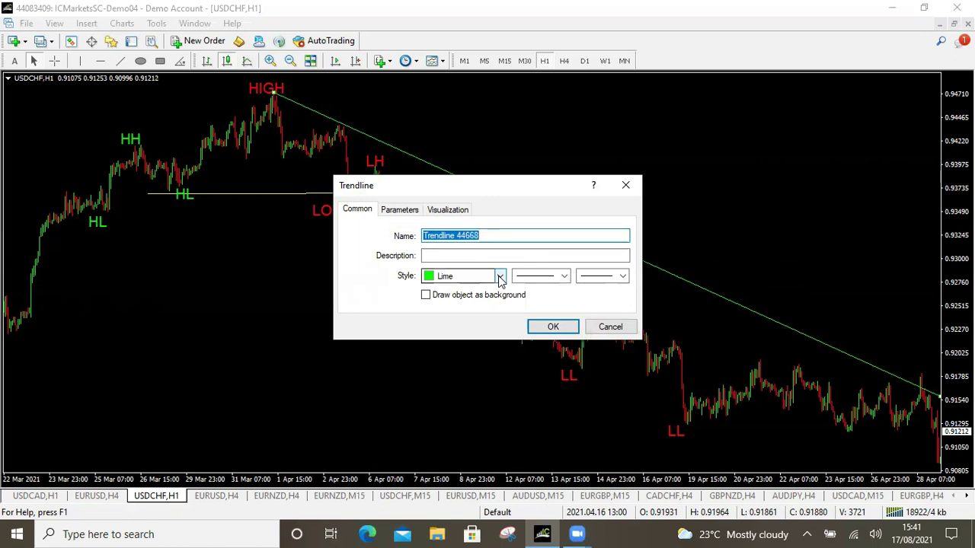
{"action": "left_click", "coordinate": [501, 277]}
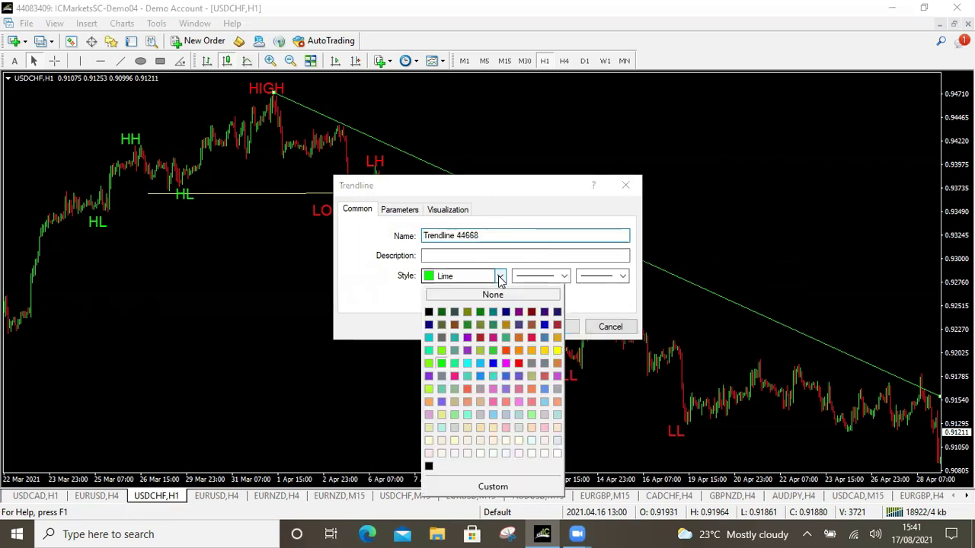
{"action": "left_click", "coordinate": [518, 365]}
{"action": "left_click", "coordinate": [549, 326]}
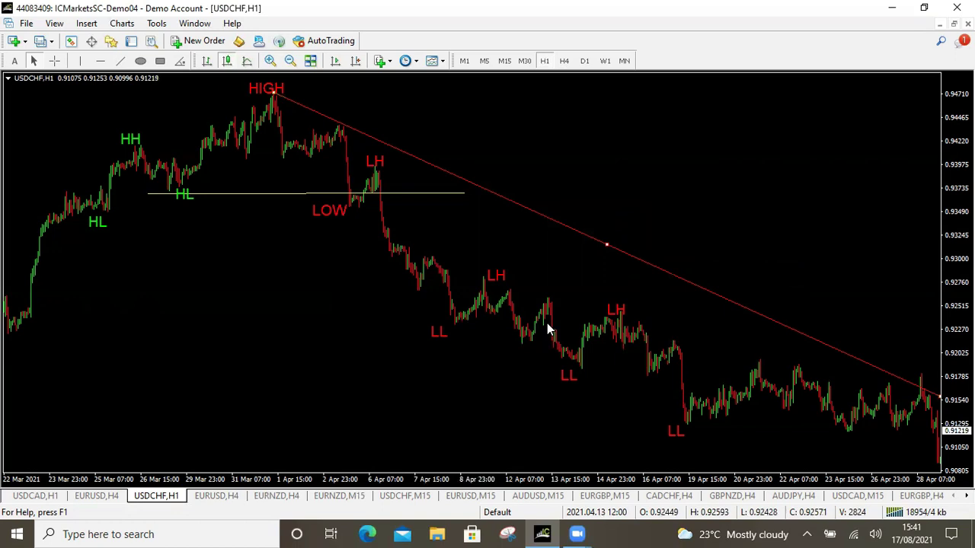
{"action": "double_click", "coordinate": [607, 245]}
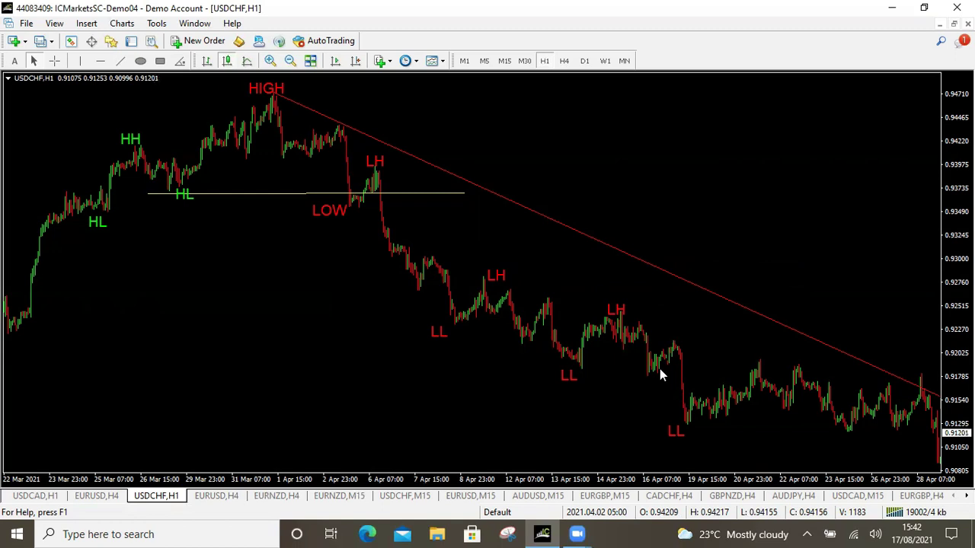
Step: Delete the falling trendline that starts at the HIGH label on the USDCHF H1 chart
{"action": "left_click", "coordinate": [228, 495]}
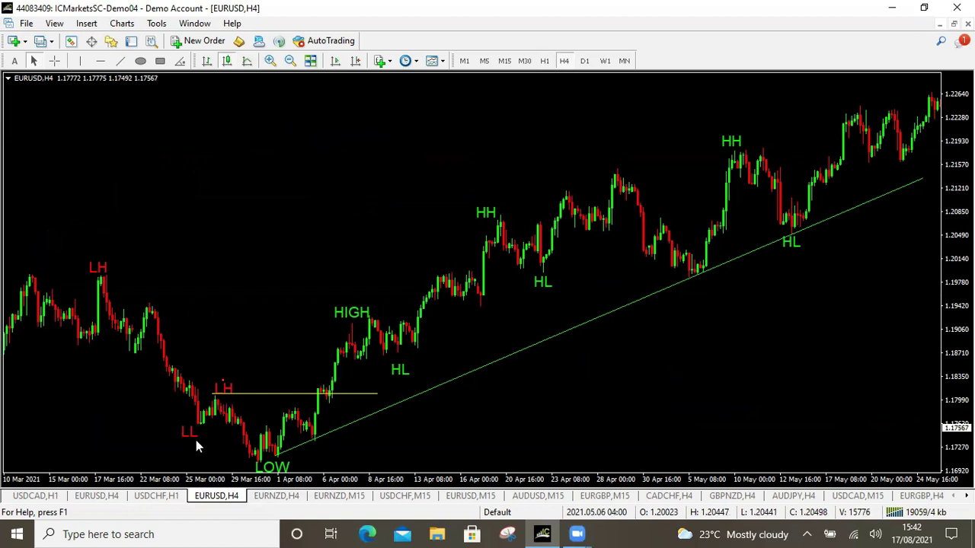
{"action": "left_click_drag", "start_coordinate": [148, 503], "coordinate": [150, 500]}
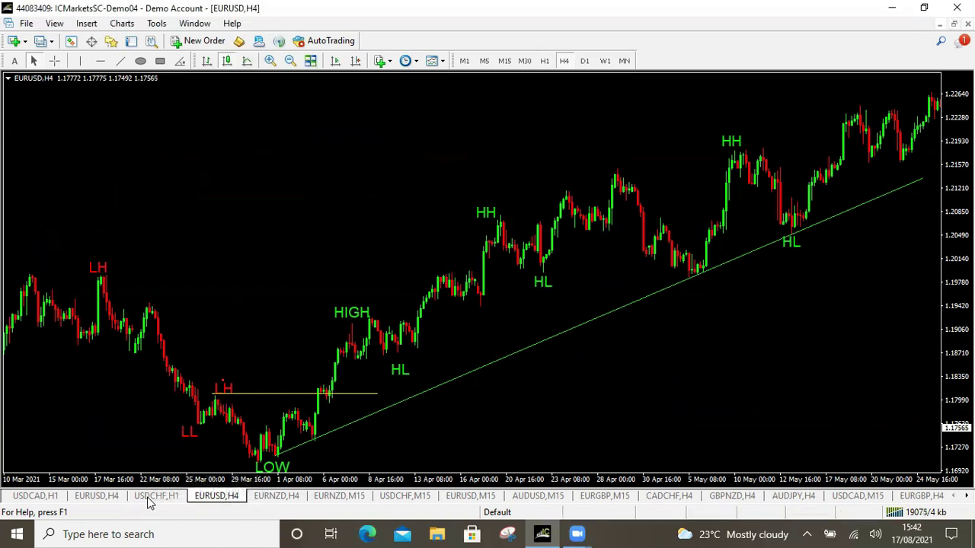
{"action": "left_click", "coordinate": [150, 497]}
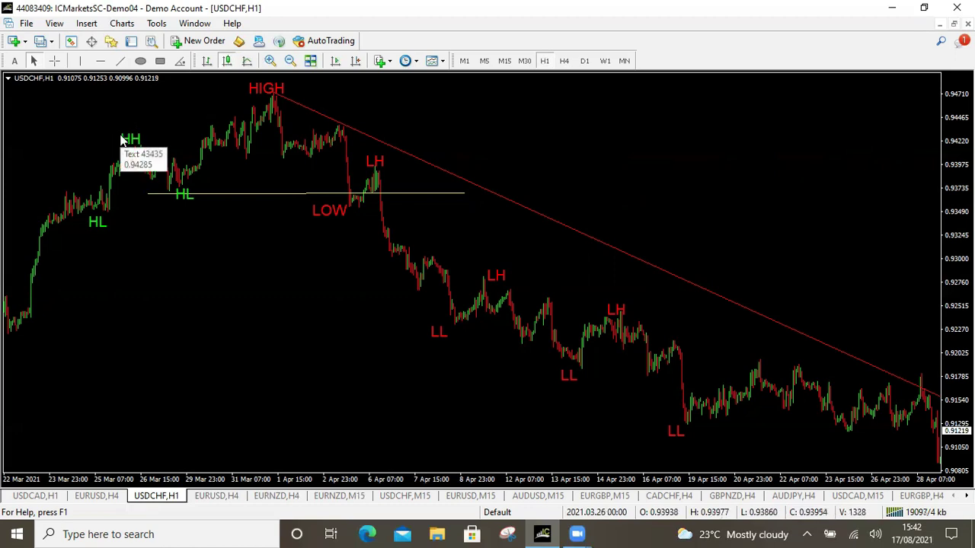
{"action": "double_click", "coordinate": [508, 200]}
{"action": "right_click", "coordinate": [508, 204]}
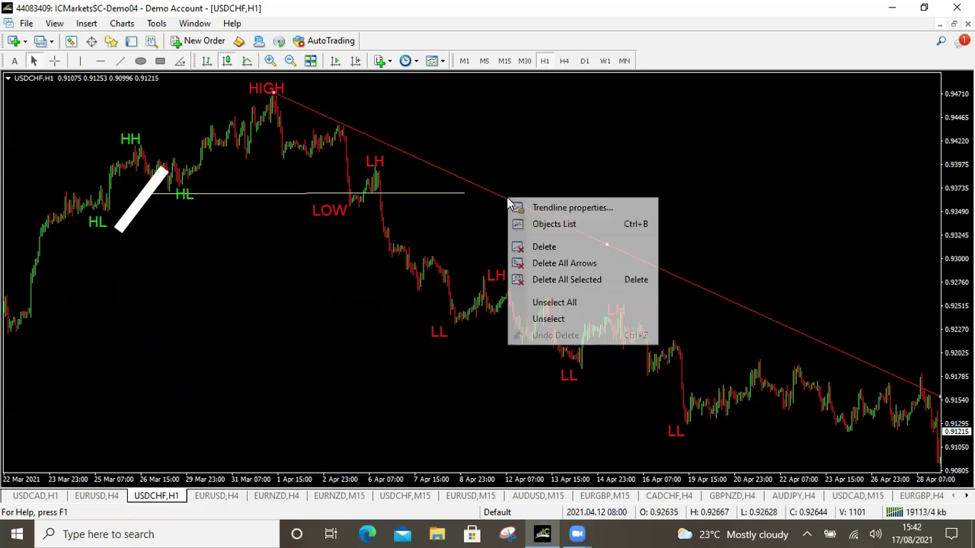
{"action": "key", "text": "Escape"}
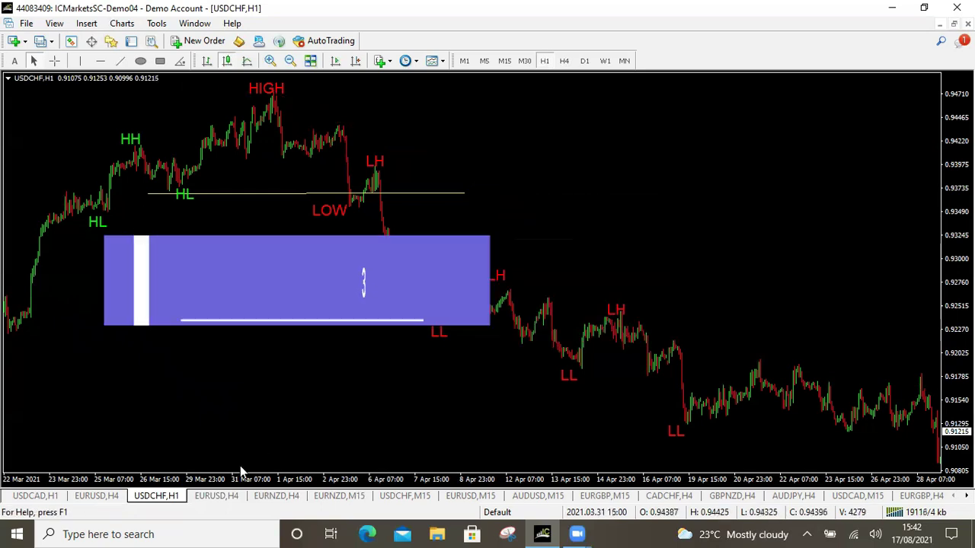
Step: Examine the available and selected drawing tools in the line-studies toolbar customisation from the EURUSD H4 chart
{"action": "left_click", "coordinate": [217, 496]}
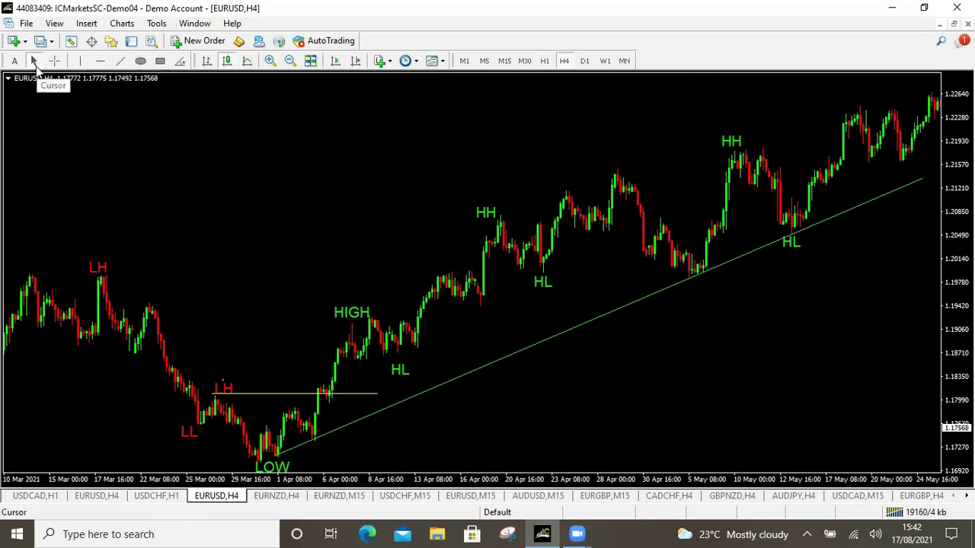
{"action": "right_click", "coordinate": [109, 63]}
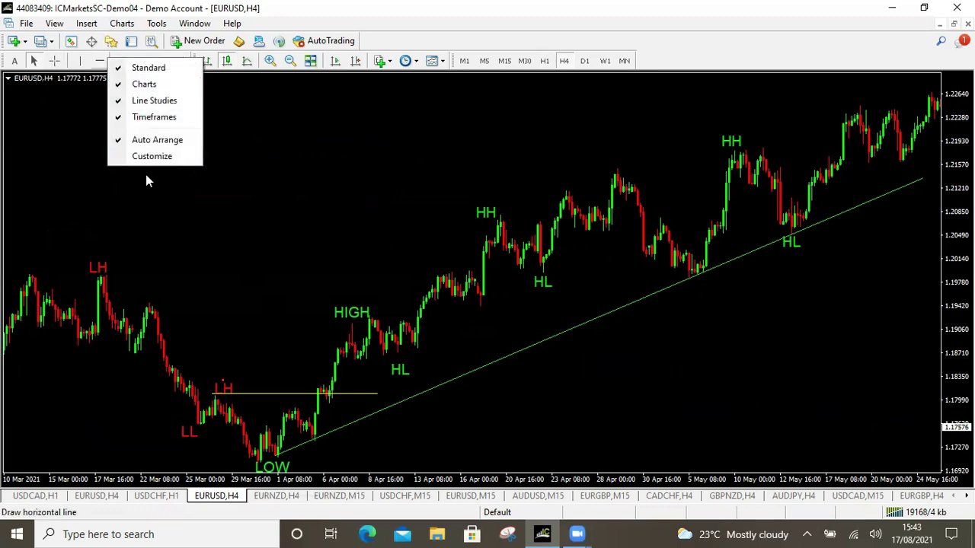
{"action": "left_click", "coordinate": [165, 156]}
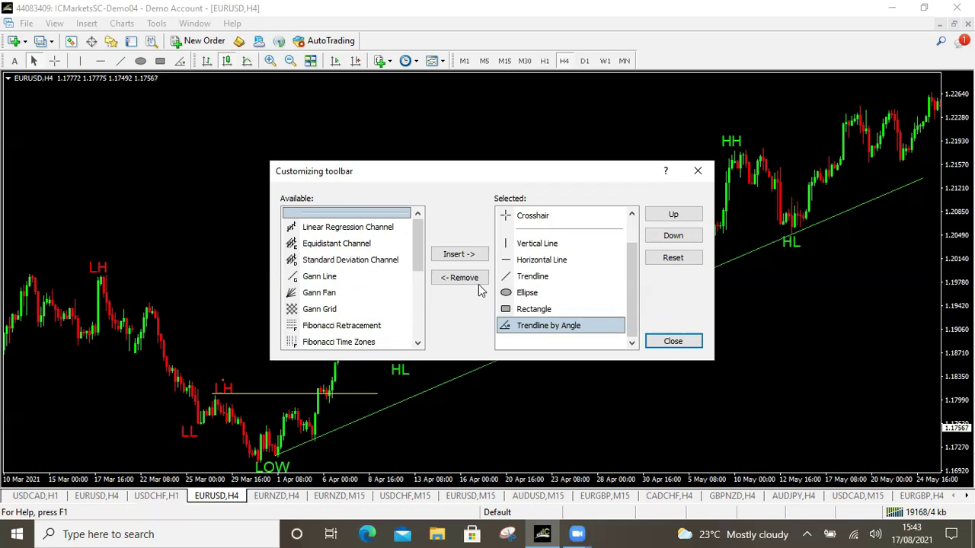
{"action": "left_click", "coordinate": [673, 343]}
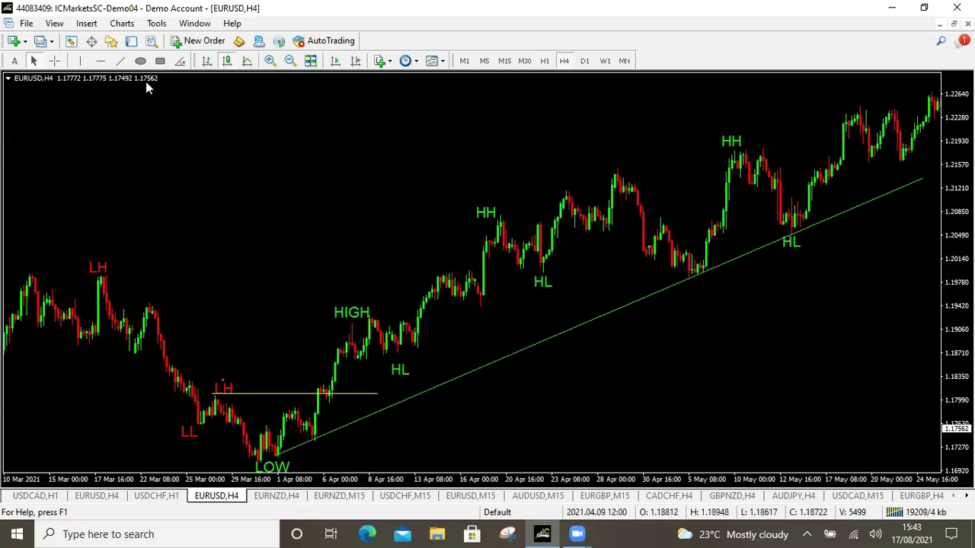
Step: Draw a rising EURUSD trendline from the HIGH label near 1.193 to about 1.227 and set its colour to Lime
{"action": "left_click", "coordinate": [119, 61]}
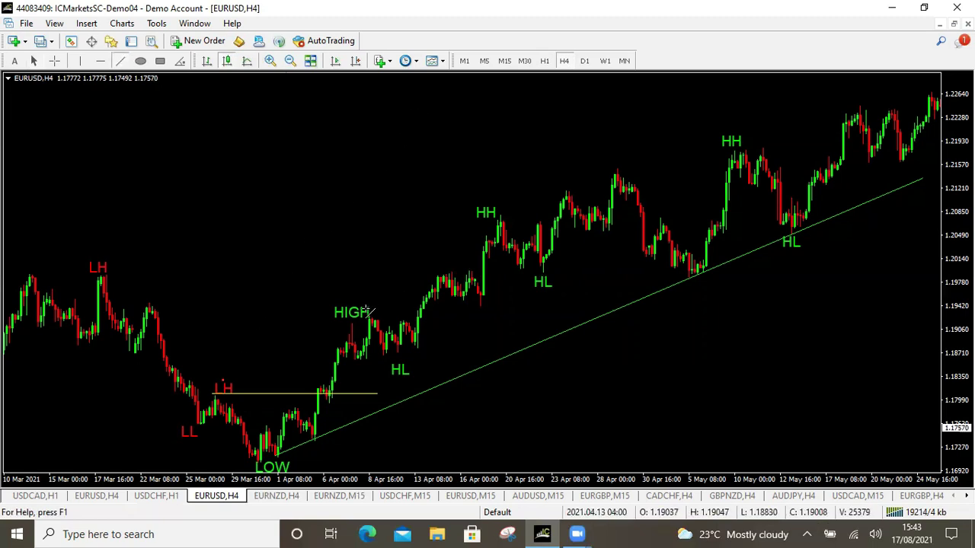
{"action": "left_click_drag", "start_coordinate": [365, 313], "coordinate": [853, 89]}
{"action": "right_click", "coordinate": [852, 89]}
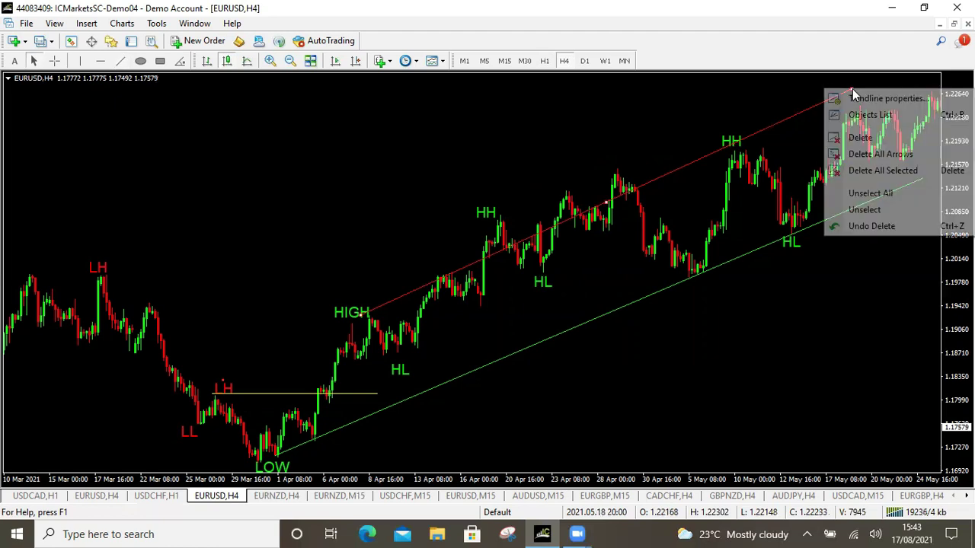
{"action": "left_click", "coordinate": [871, 99]}
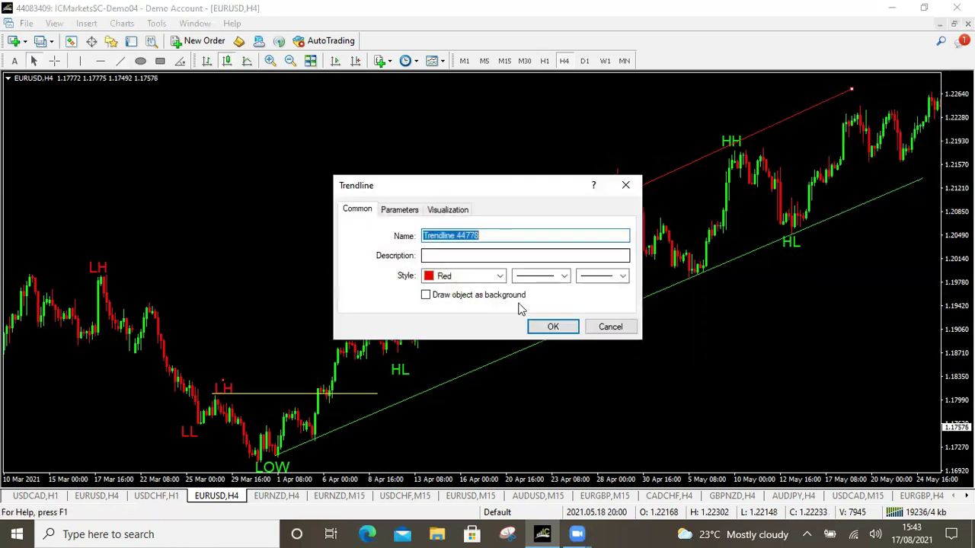
{"action": "left_click", "coordinate": [501, 276]}
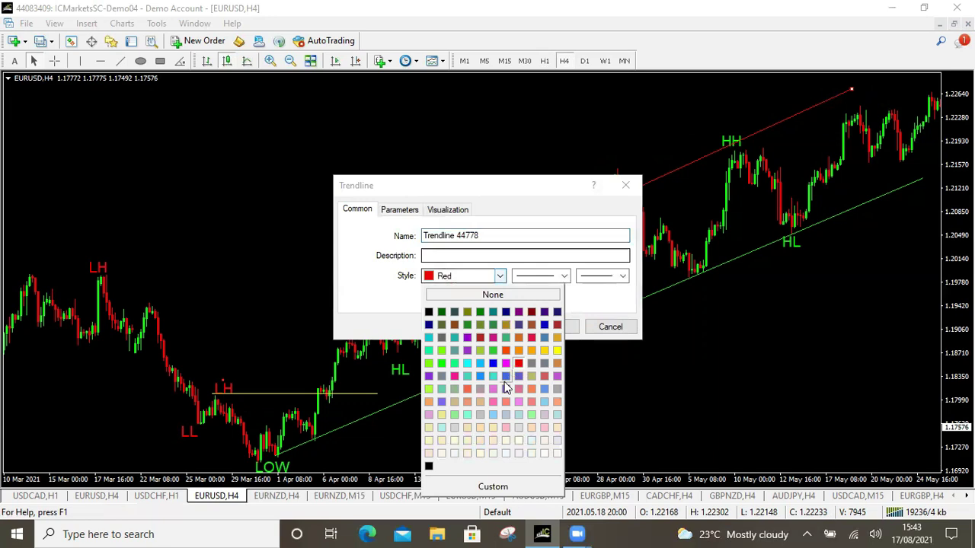
{"action": "left_click", "coordinate": [441, 364]}
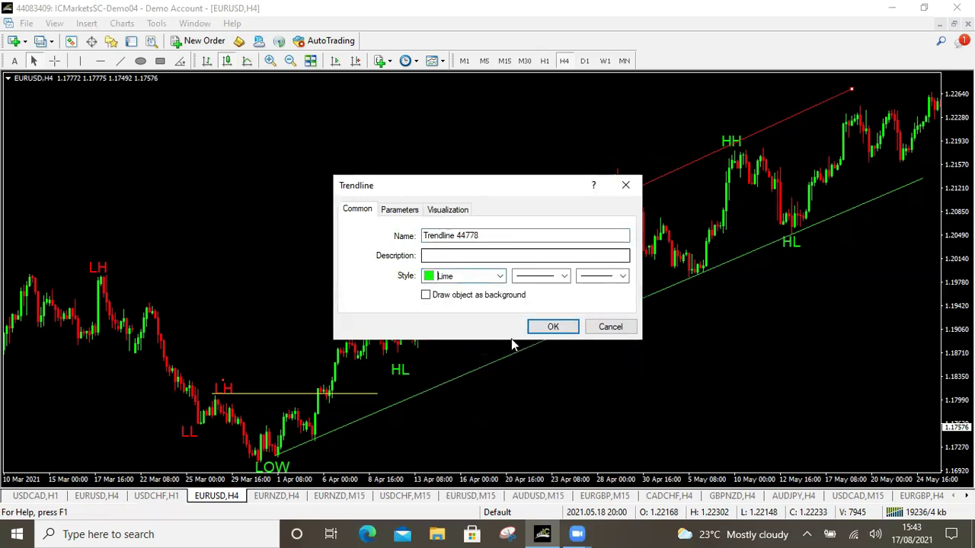
{"action": "left_click", "coordinate": [553, 326]}
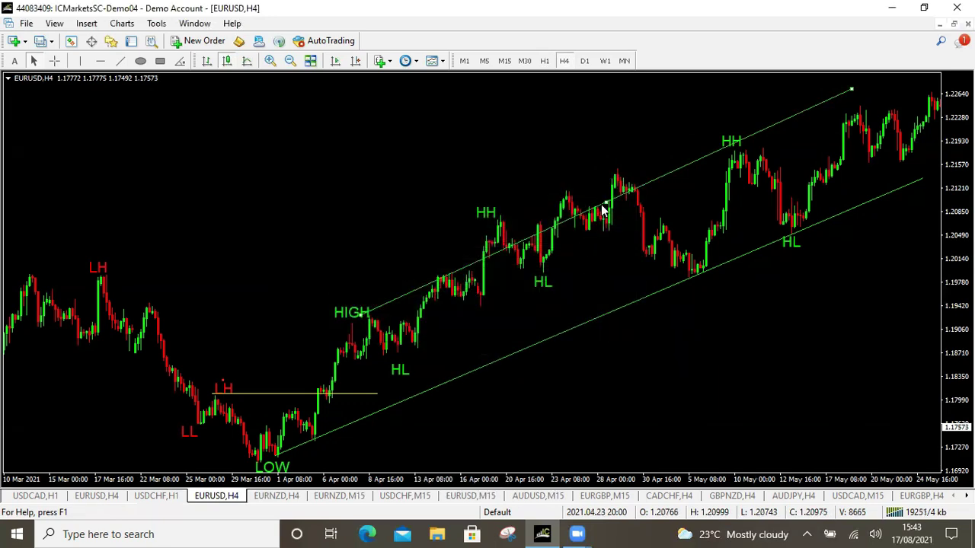
Step: Move the upper EURUSD trendline up so it runs along the April swing highs beside the first HH label
{"action": "left_click_drag", "start_coordinate": [604, 207], "coordinate": [593, 183]}
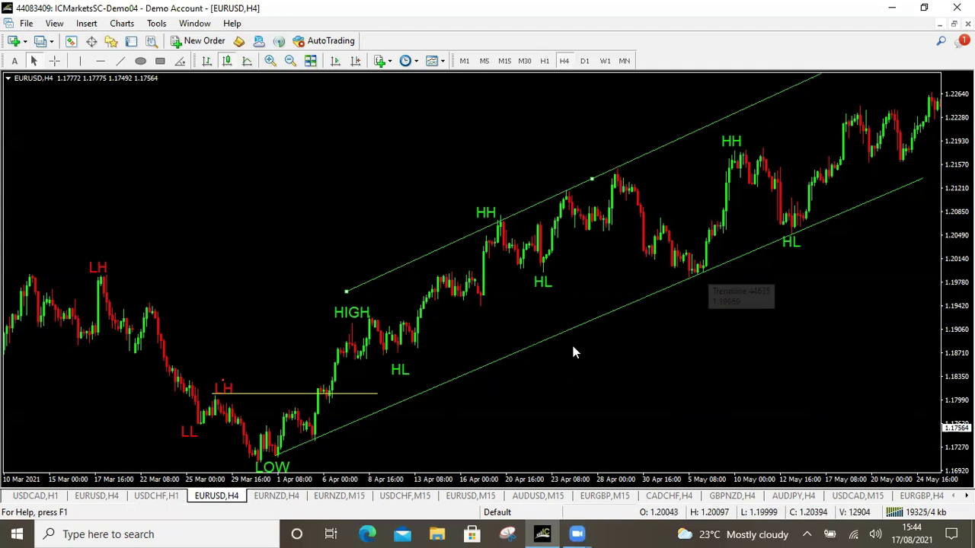
{"action": "mouse_move", "coordinate": [693, 274]}
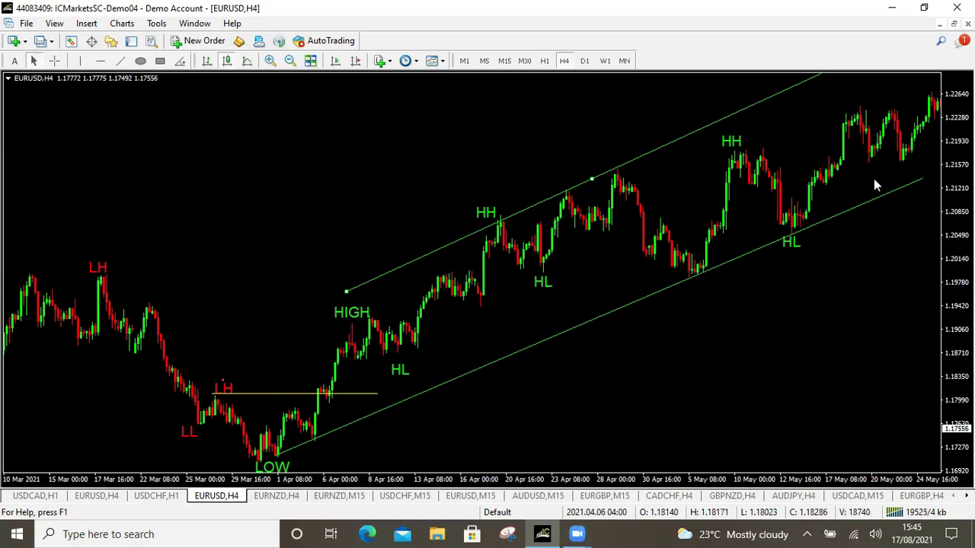
Step: Draw two falling trendlines on the USDCHF H1 chart: one from the HIGH to about 0.916, one under the LL lows from about 0.931
{"action": "left_click", "coordinate": [152, 496]}
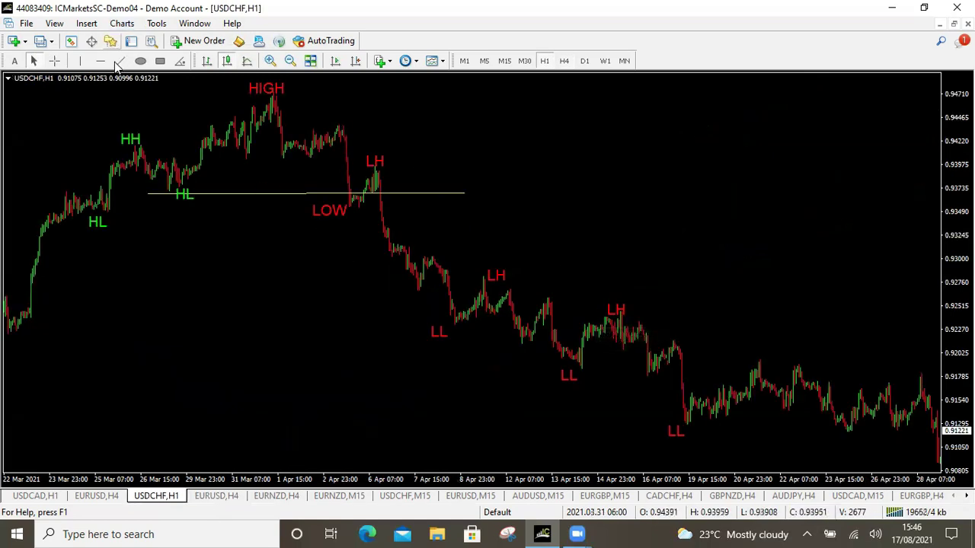
{"action": "left_click_drag", "start_coordinate": [274, 89], "coordinate": [914, 392]}
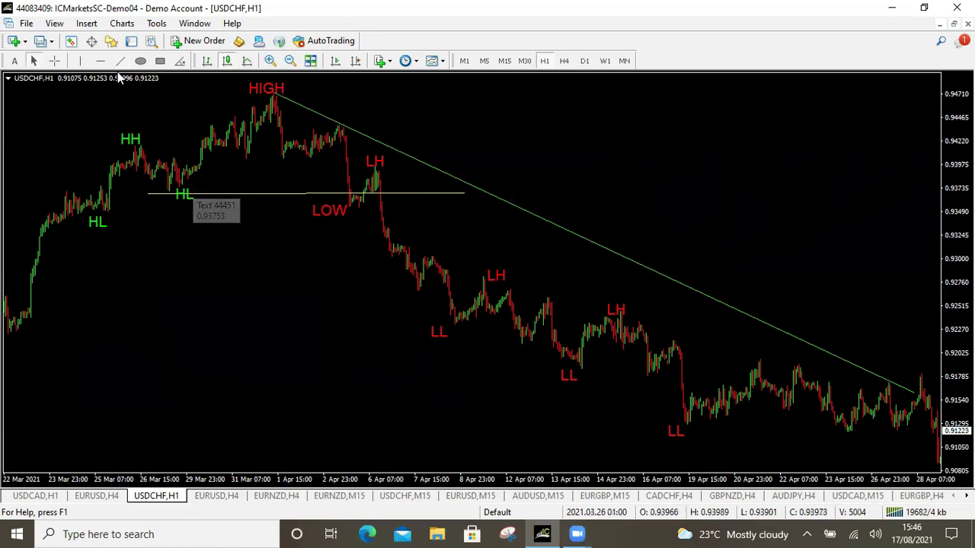
{"action": "mouse_move", "coordinate": [389, 279]}
{"action": "left_mouse_down"}
{"action": "mouse_move", "coordinate": [426, 330]}
{"action": "mouse_move", "coordinate": [689, 419]}
{"action": "mouse_move", "coordinate": [714, 456]}
{"action": "mouse_move", "coordinate": [785, 476]}
{"action": "left_mouse_up"}
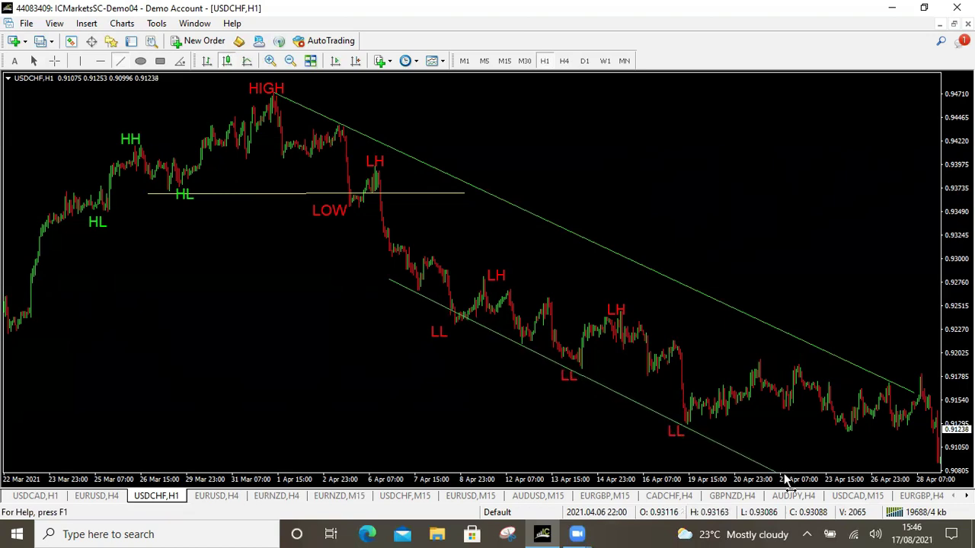
Step: Set the colour of the lower USDCHF trendline under the LL lows to Red
{"action": "right_click", "coordinate": [710, 446]}
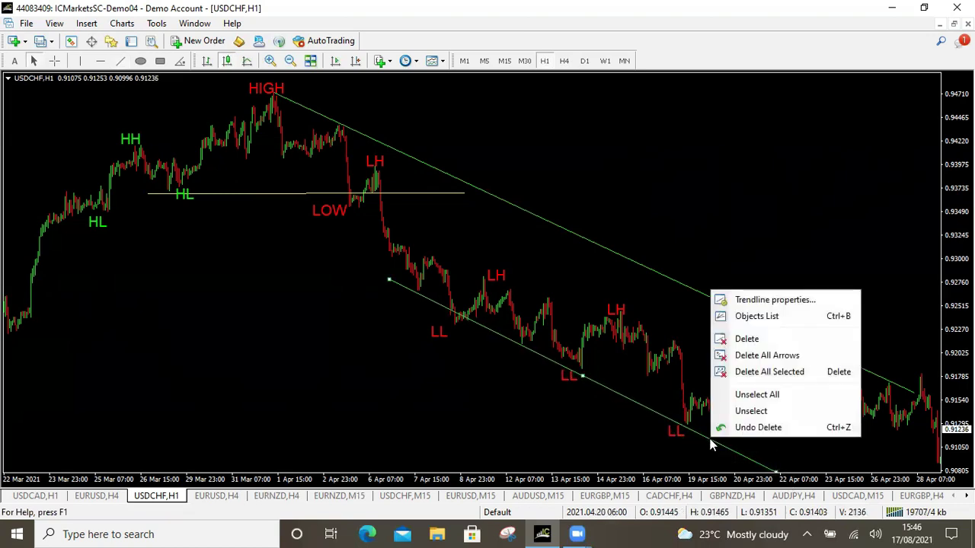
{"action": "left_click", "coordinate": [795, 300]}
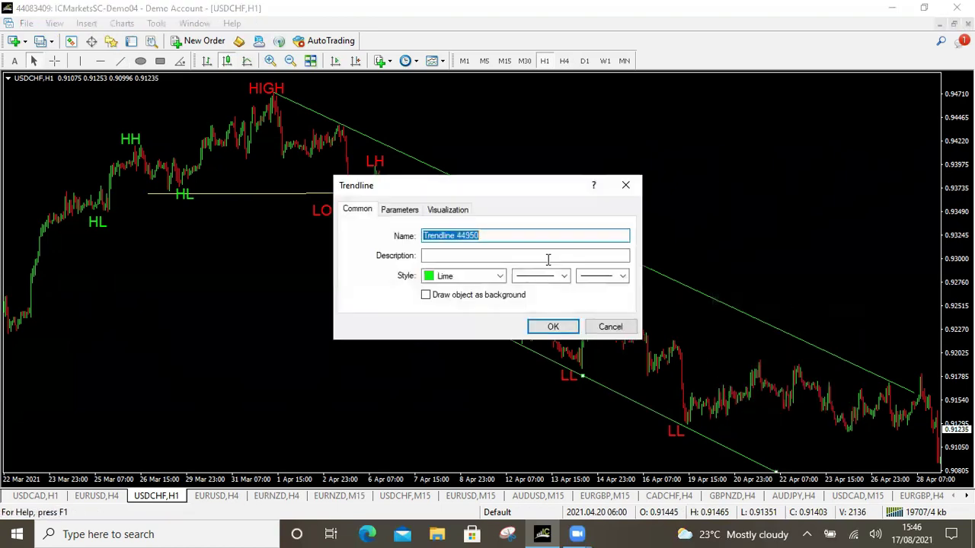
{"action": "left_click", "coordinate": [500, 275]}
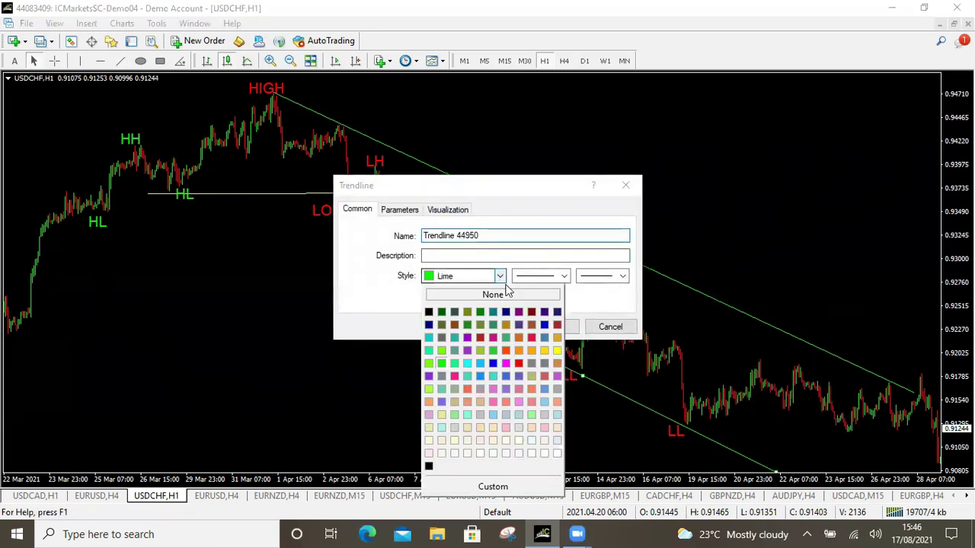
{"action": "left_click", "coordinate": [515, 359]}
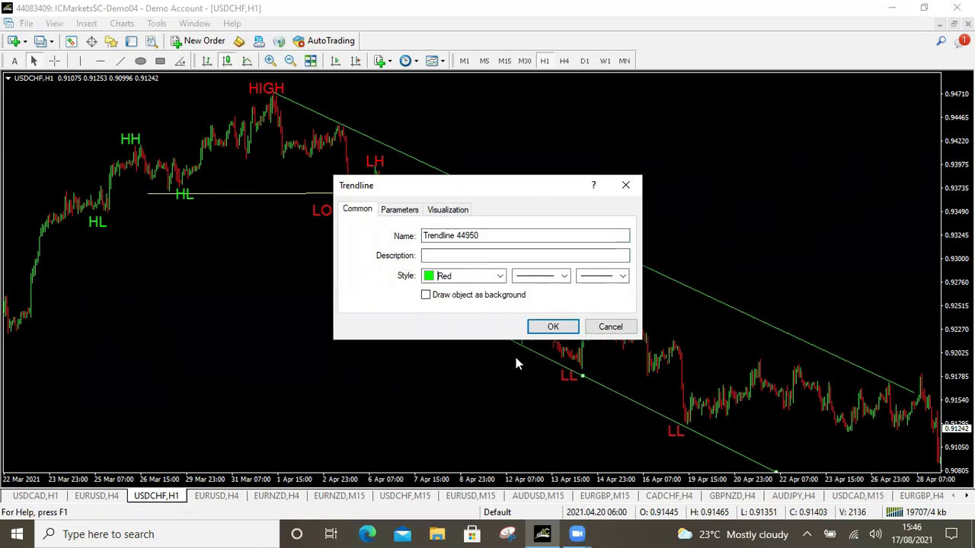
{"action": "left_click", "coordinate": [551, 326]}
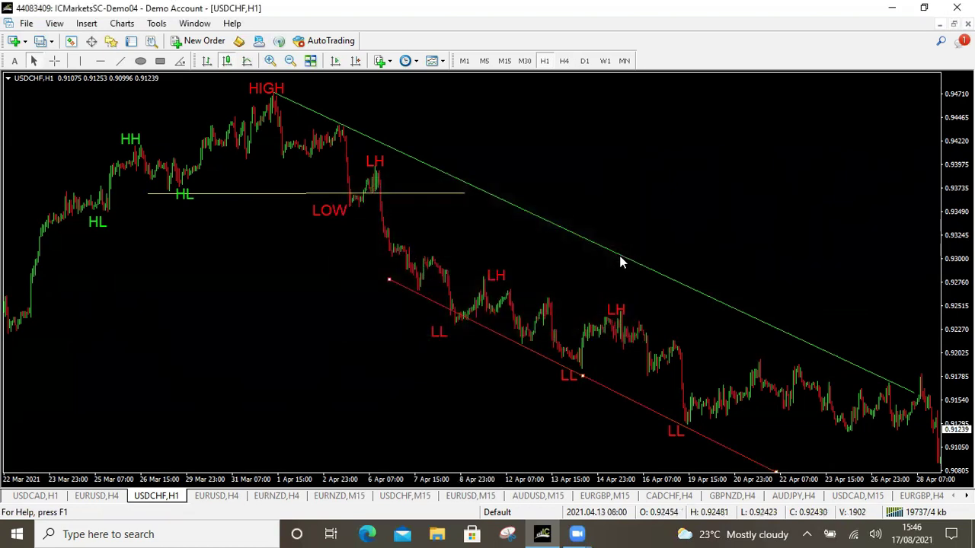
Step: Set the colour of the upper USDCHF trendline falling from the HIGH label to Red
{"action": "double_click", "coordinate": [621, 261]}
{"action": "right_click", "coordinate": [621, 261]}
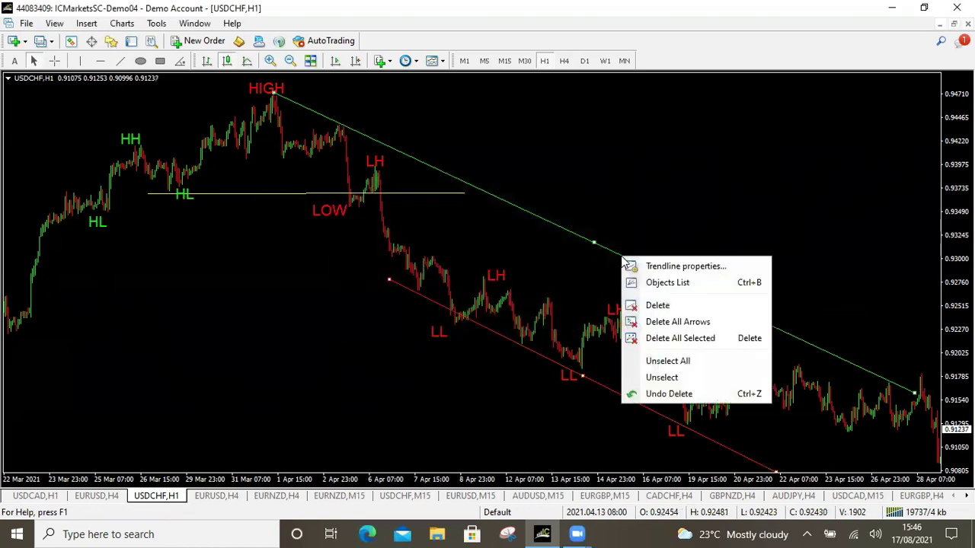
{"action": "left_click", "coordinate": [663, 273]}
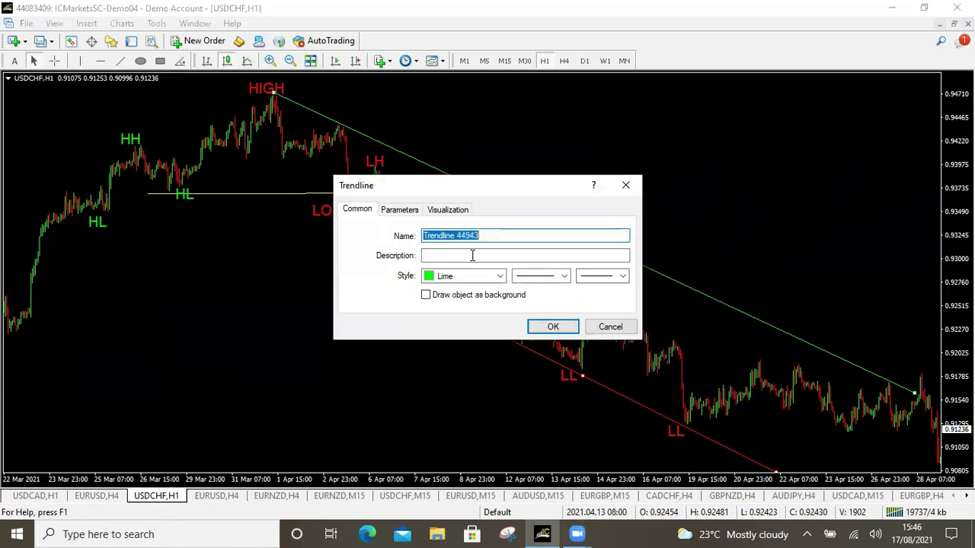
{"action": "left_click", "coordinate": [499, 277]}
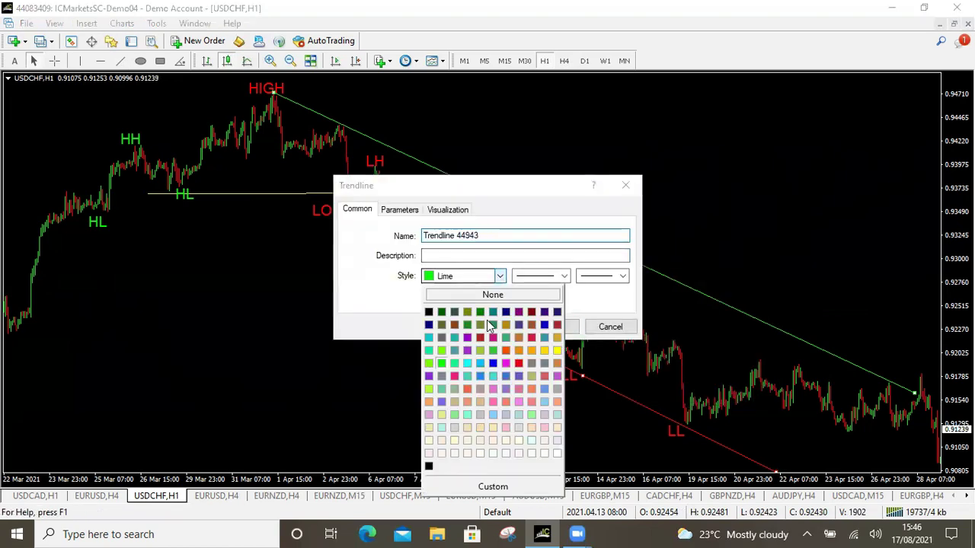
{"action": "left_click", "coordinate": [517, 366]}
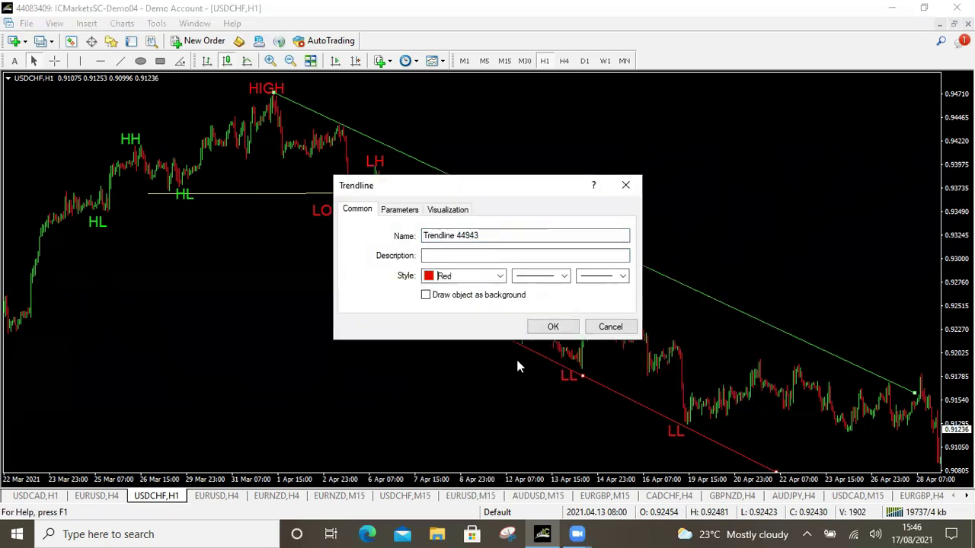
{"action": "left_click", "coordinate": [548, 328]}
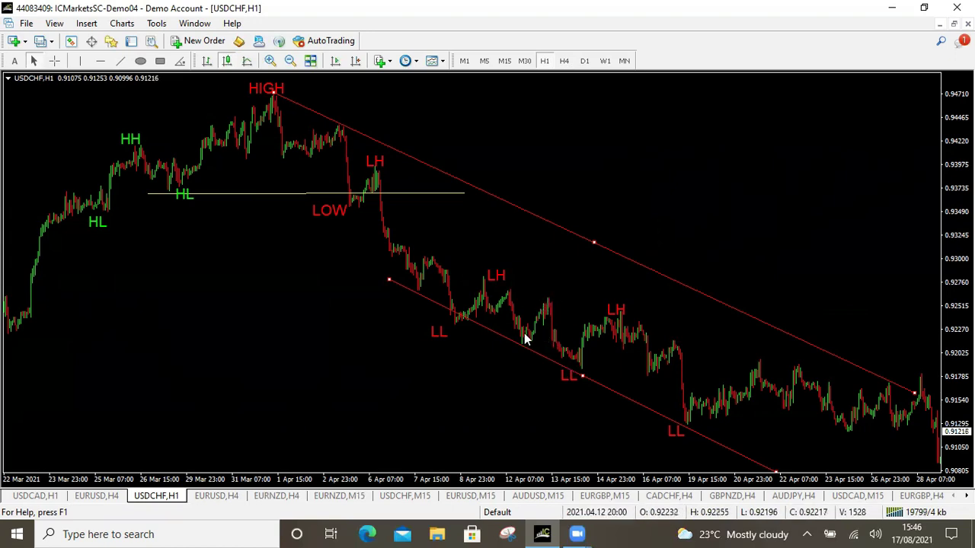
{"action": "mouse_move", "coordinate": [524, 339]}
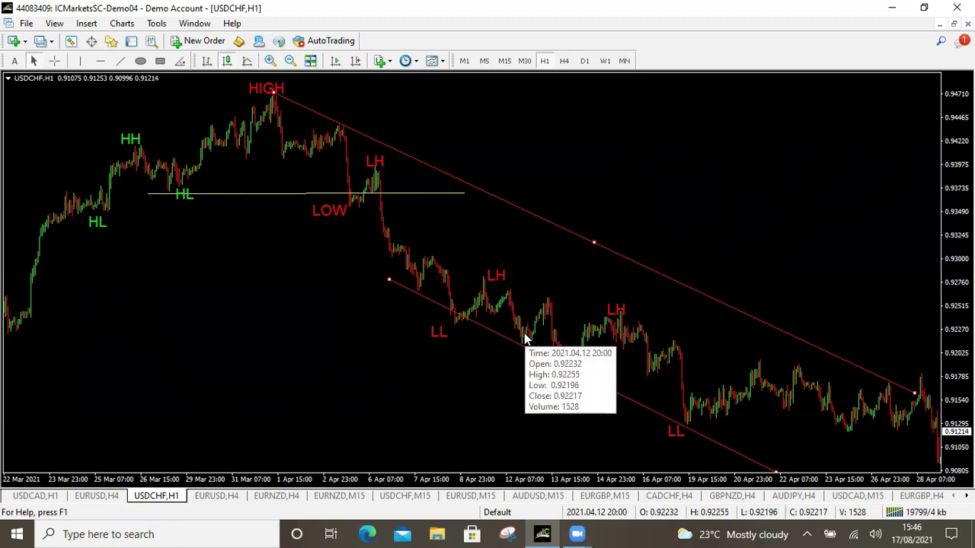
{"action": "left_click_drag", "start_coordinate": [438, 332], "coordinate": [570, 375]}
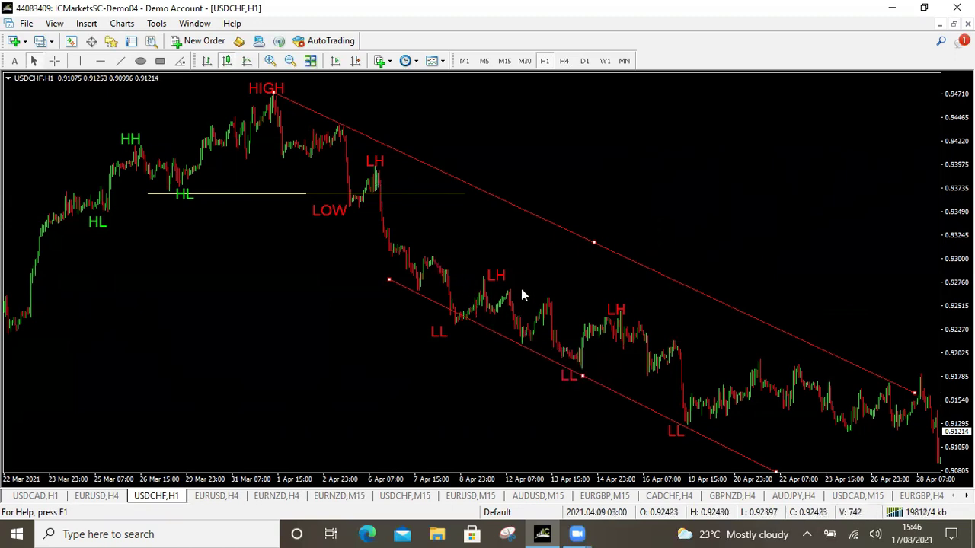
Step: Delete both channel trendlines from the USDCHF H1 chart and both from the EURUSD H4 chart
{"action": "mouse_move", "coordinate": [672, 355]}
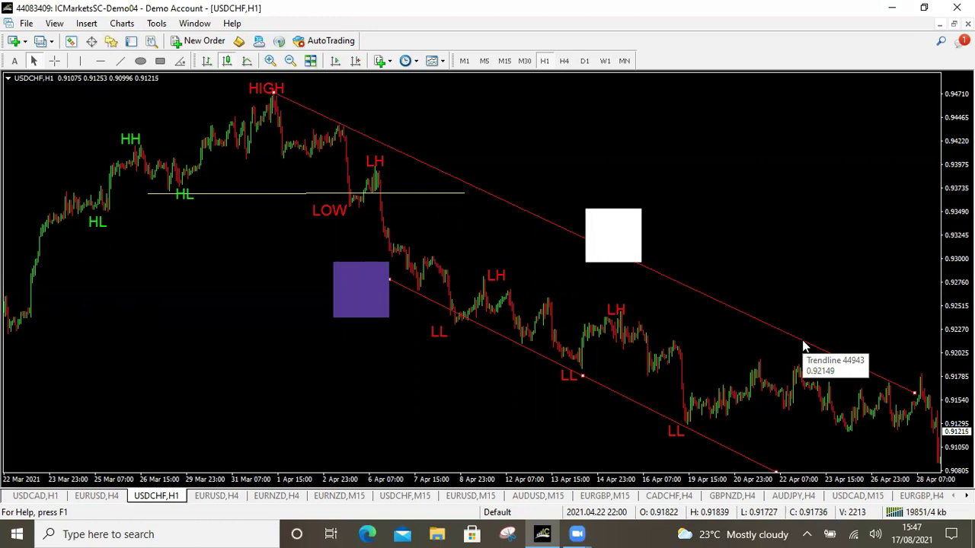
{"action": "key", "text": "Delete"}
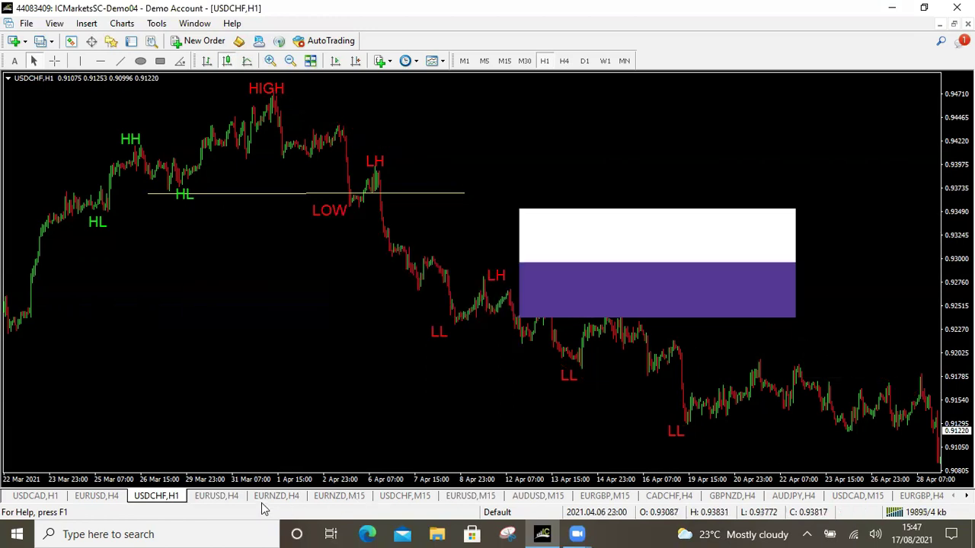
{"action": "left_click", "coordinate": [216, 496]}
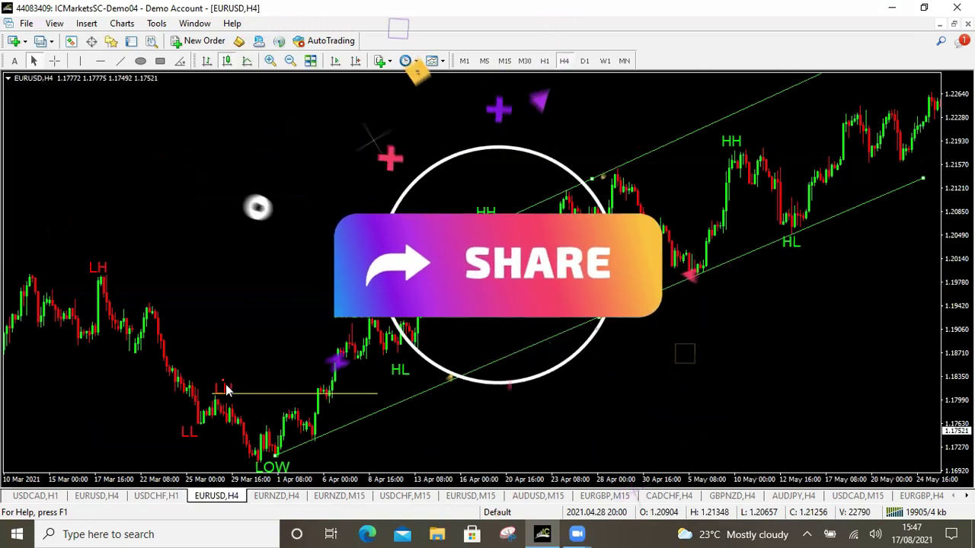
{"action": "key", "text": "Delete"}
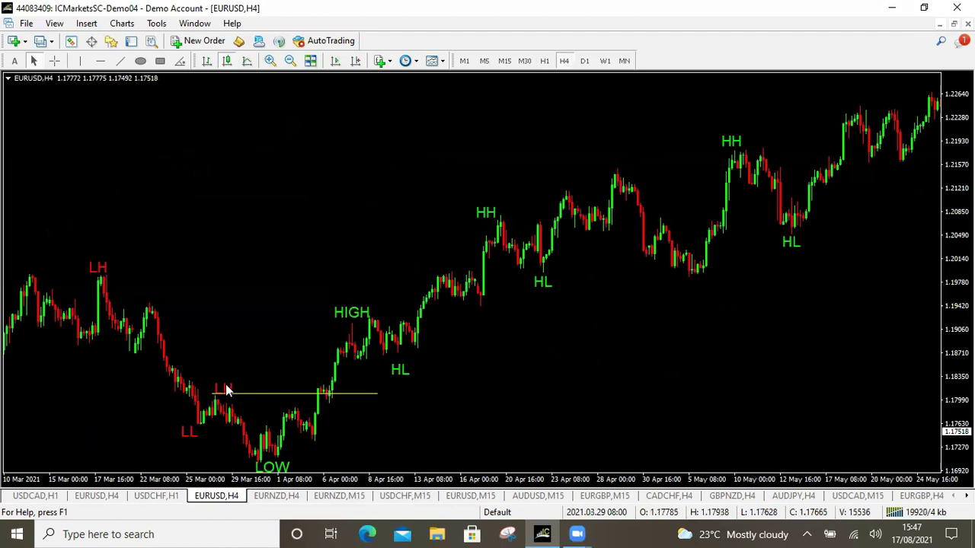
Step: Add a yellow 20-period Simple Moving Average applied to Close on the EURUSD H4 chart
{"action": "left_click", "coordinate": [86, 22]}
{"action": "mouse_move", "coordinate": [114, 40]}
{"action": "mouse_move", "coordinate": [248, 145]}
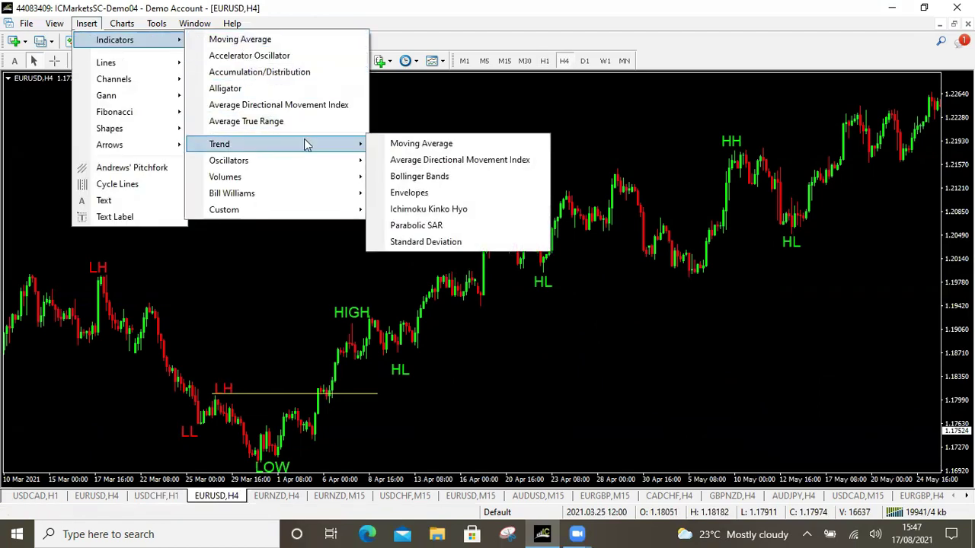
{"action": "left_click", "coordinate": [424, 143]}
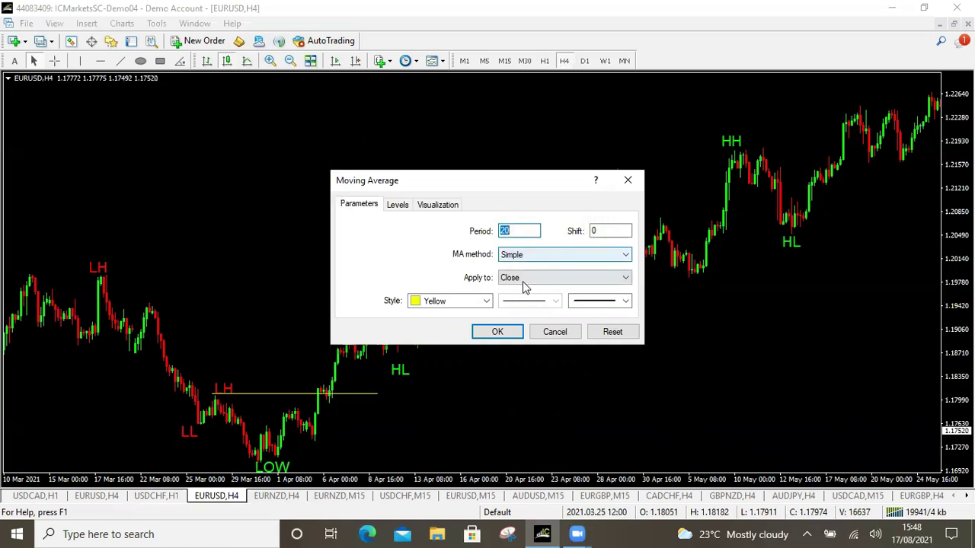
{"action": "left_click", "coordinate": [487, 302]}
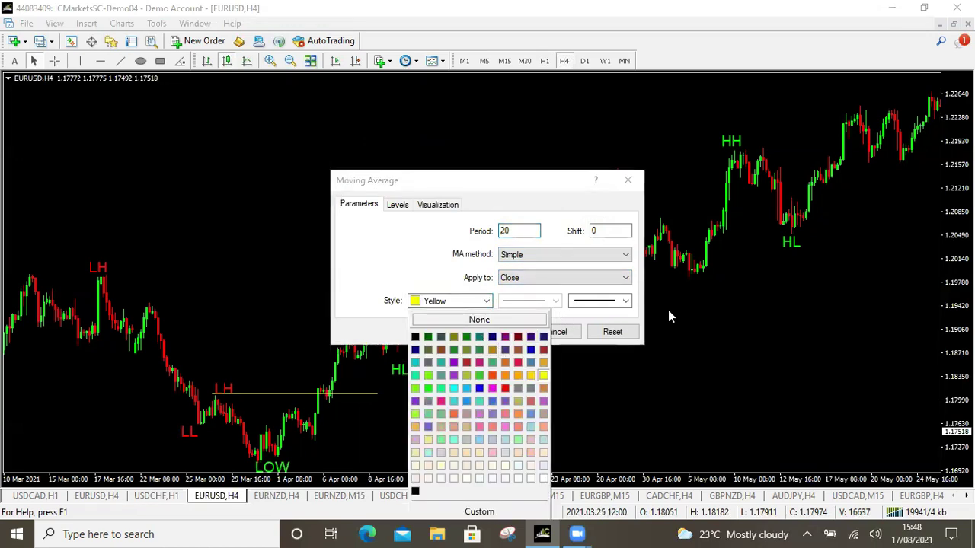
{"action": "left_click", "coordinate": [620, 391]}
{"action": "left_click", "coordinate": [508, 333]}
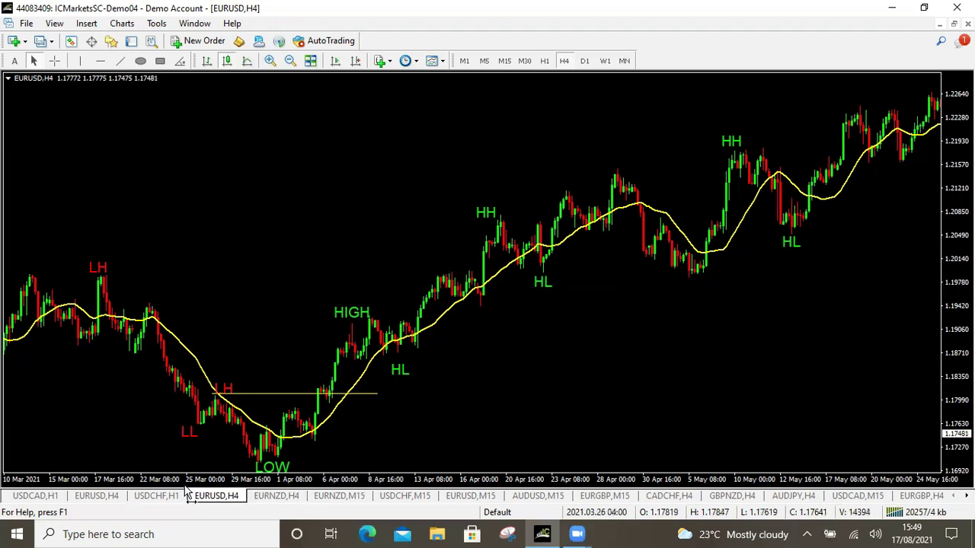
Step: Add the same yellow 20-period Simple Moving Average on Close to the USDCHF H1 chart and review its settings
{"action": "left_click", "coordinate": [148, 497]}
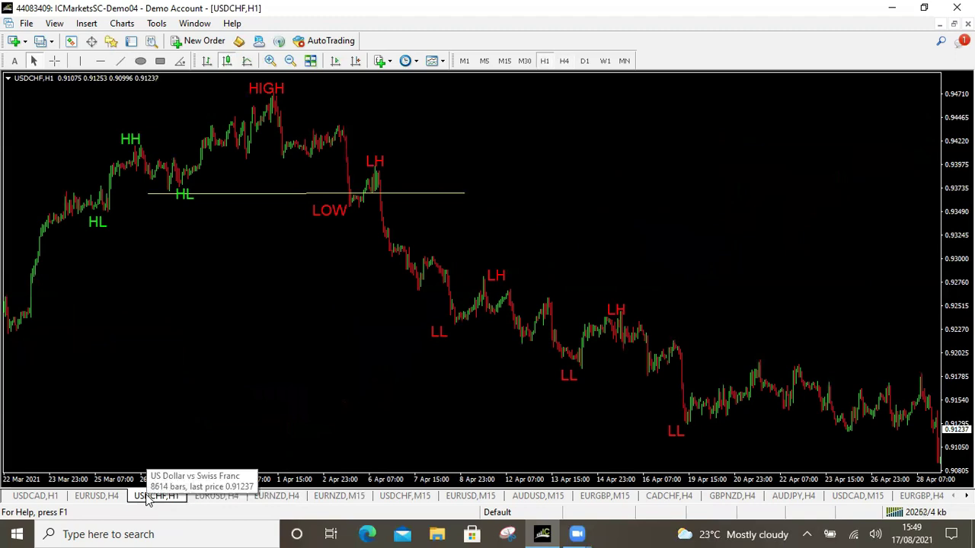
{"action": "left_click", "coordinate": [86, 22]}
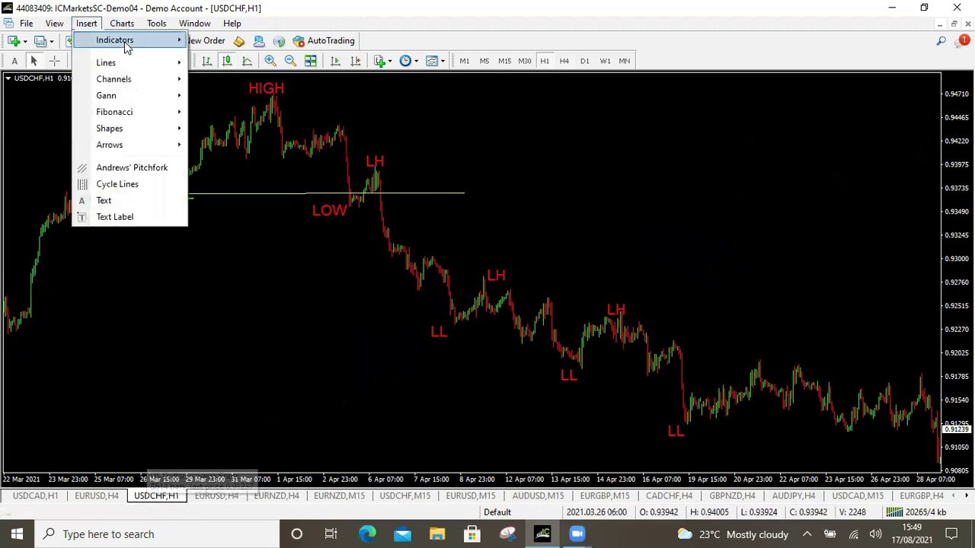
{"action": "left_click", "coordinate": [535, 212]}
{"action": "left_click", "coordinate": [493, 331]}
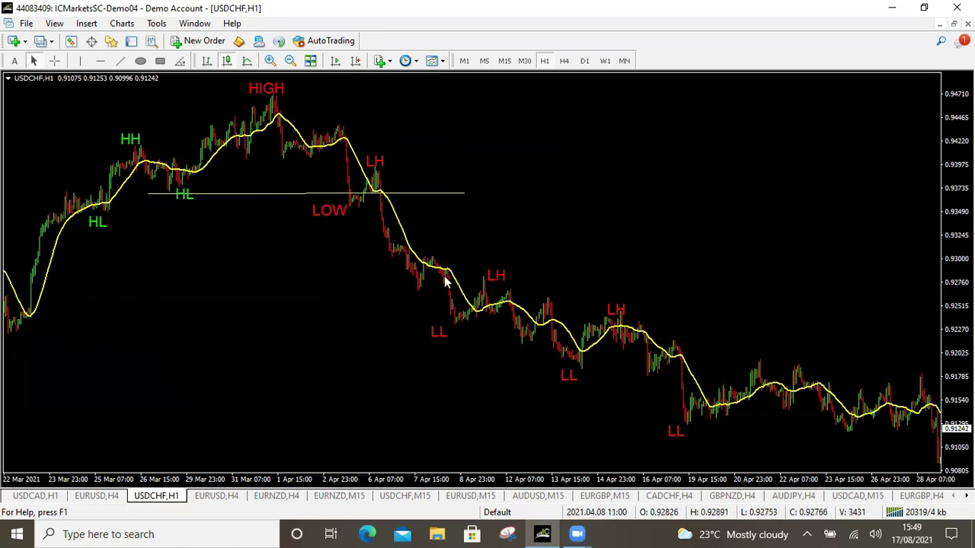
{"action": "mouse_move", "coordinate": [447, 280]}
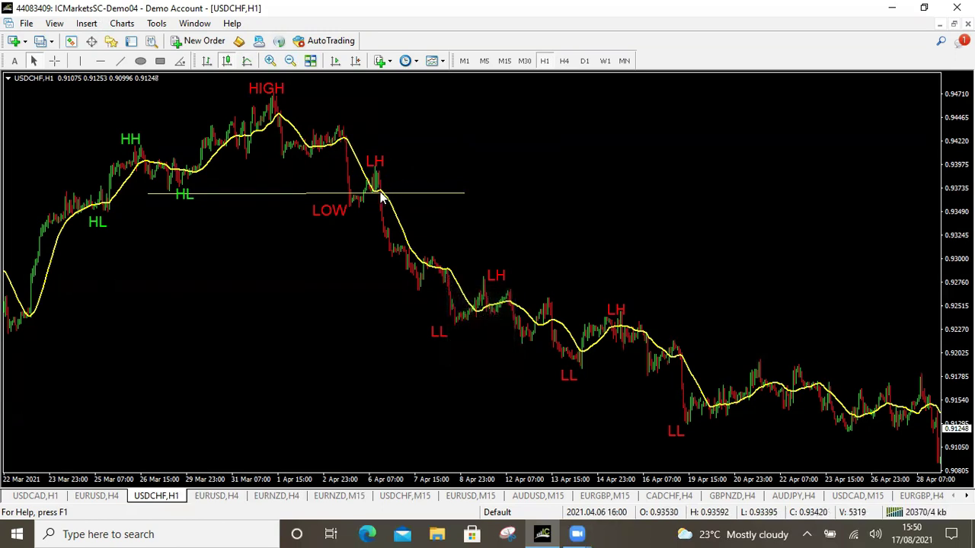
{"action": "mouse_move", "coordinate": [502, 303]}
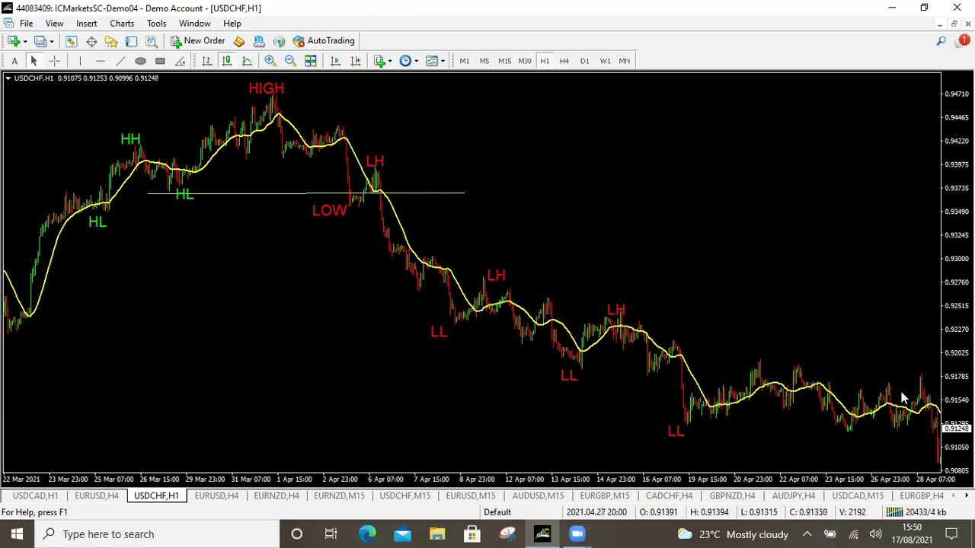
{"action": "double_click", "coordinate": [401, 229]}
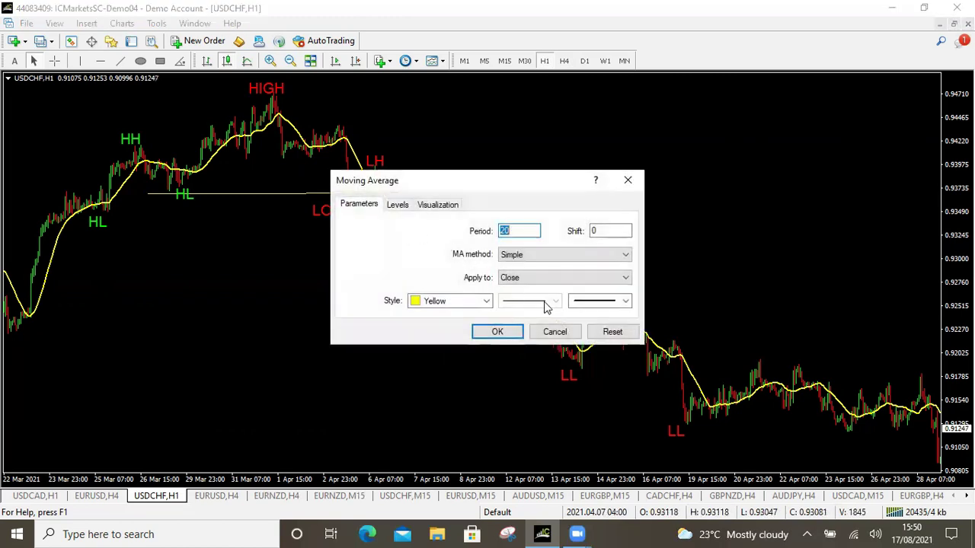
{"action": "left_click", "coordinate": [628, 180]}
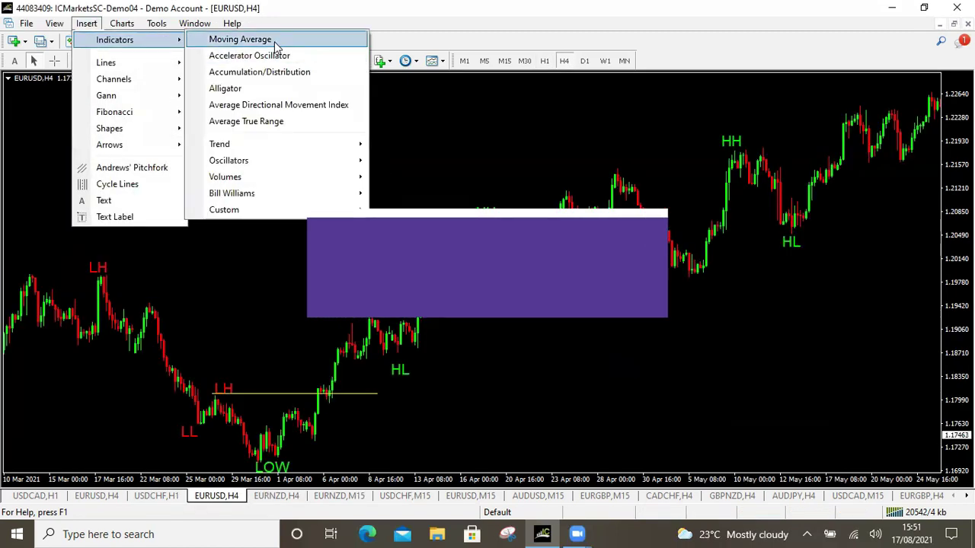
Step: Add a red 13-period Exponential Moving Average applied to Close on the EURUSD H4 chart
{"action": "left_click", "coordinate": [275, 40]}
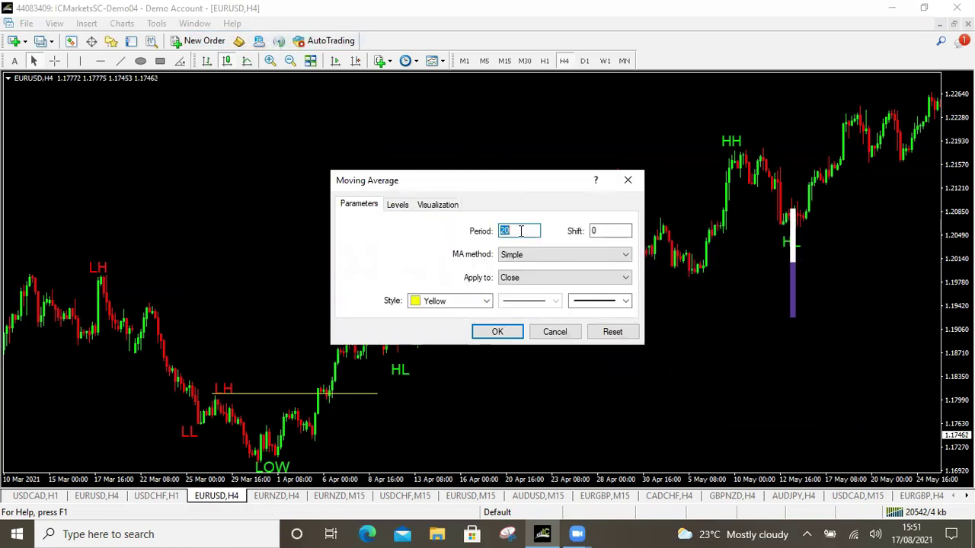
{"action": "type", "text": "13"}
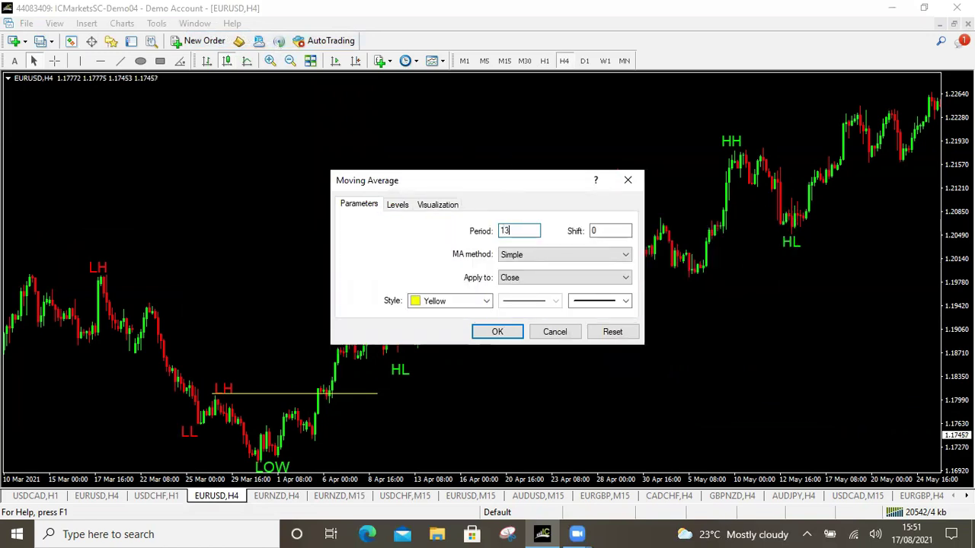
{"action": "left_click", "coordinate": [625, 258]}
{"action": "left_click", "coordinate": [572, 277]}
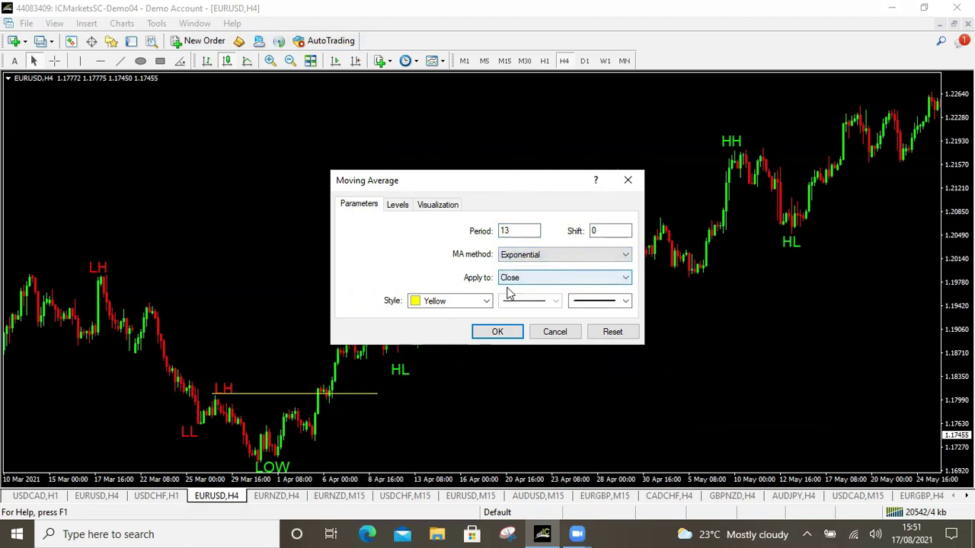
{"action": "left_click", "coordinate": [487, 302]}
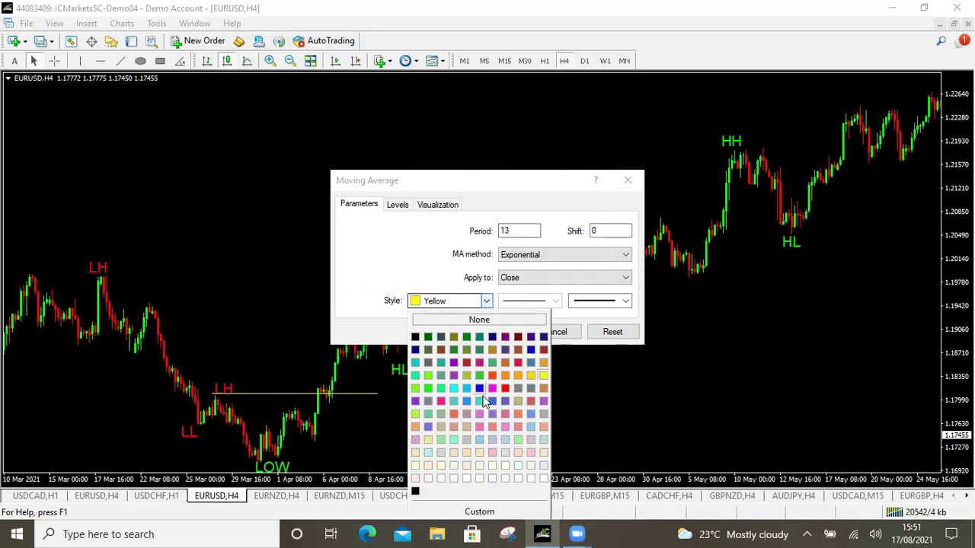
{"action": "left_click", "coordinate": [505, 389]}
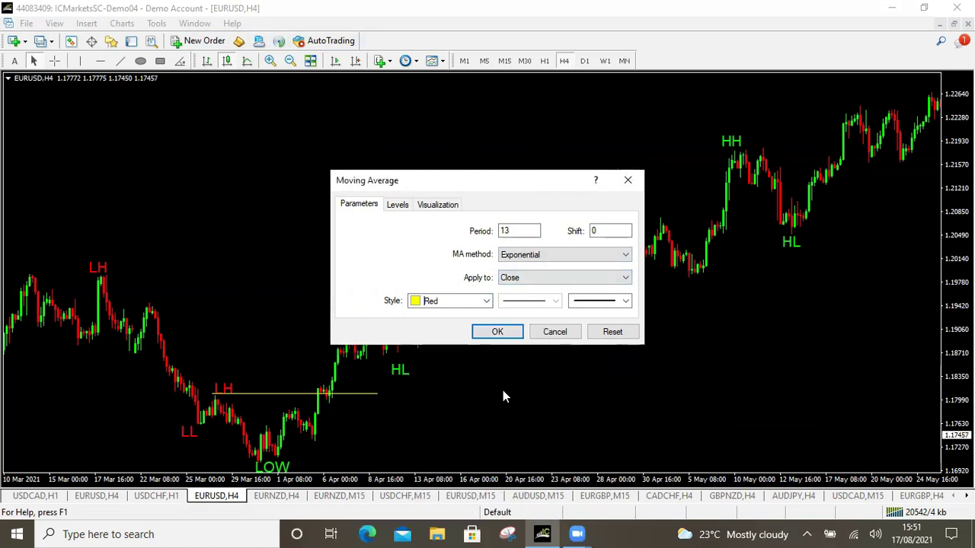
{"action": "left_click", "coordinate": [499, 332]}
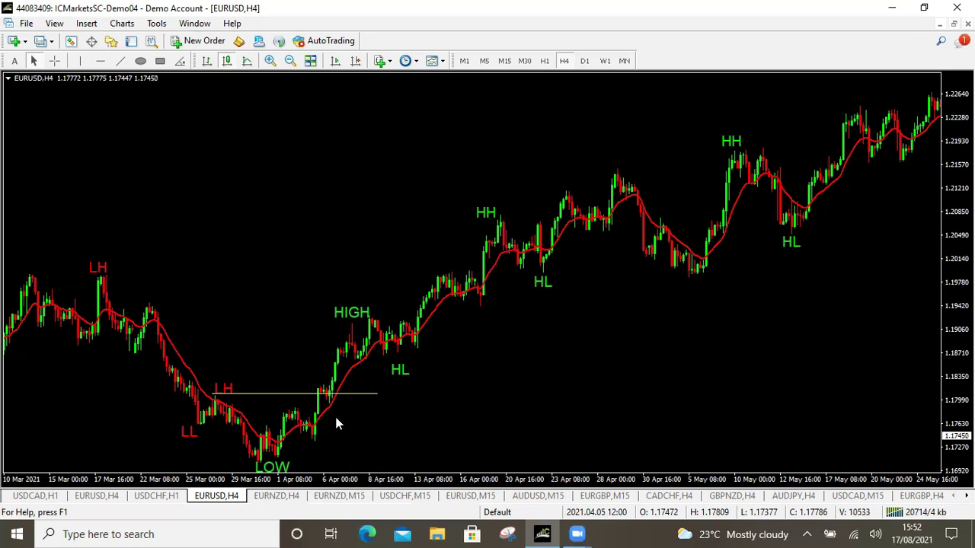
{"action": "mouse_move", "coordinate": [312, 413]}
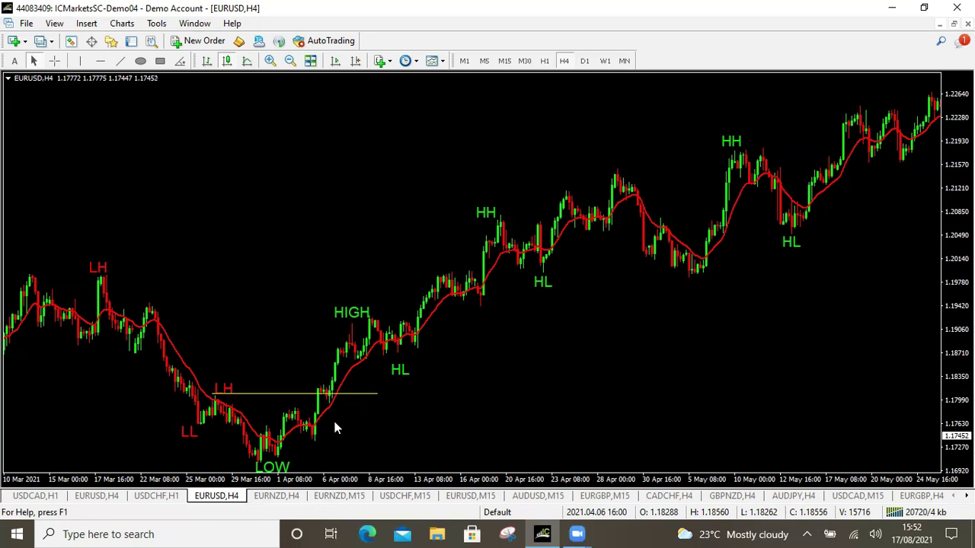
Step: Add the same red 13-period Exponential Moving Average on Close to the USDCHF H1 chart
{"action": "left_click", "coordinate": [151, 495]}
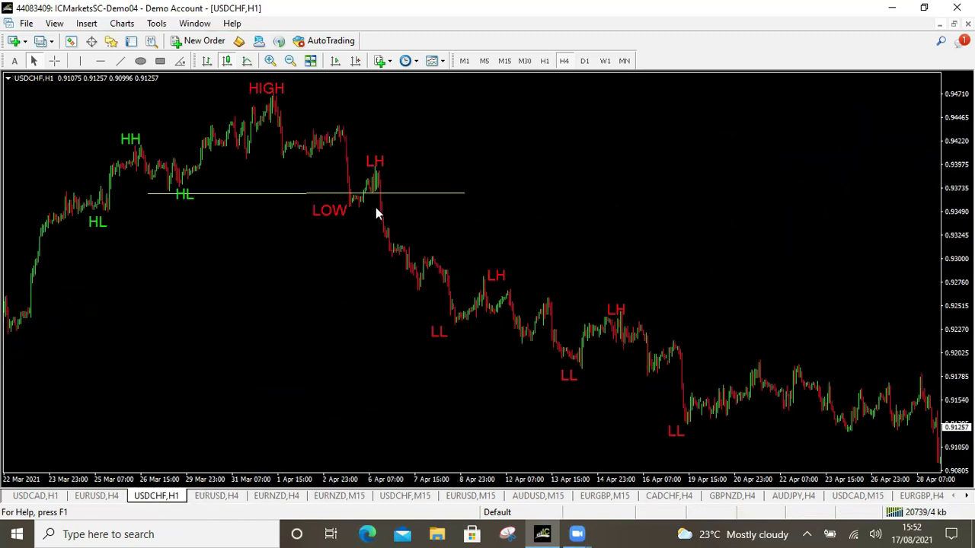
{"action": "left_click", "coordinate": [86, 24]}
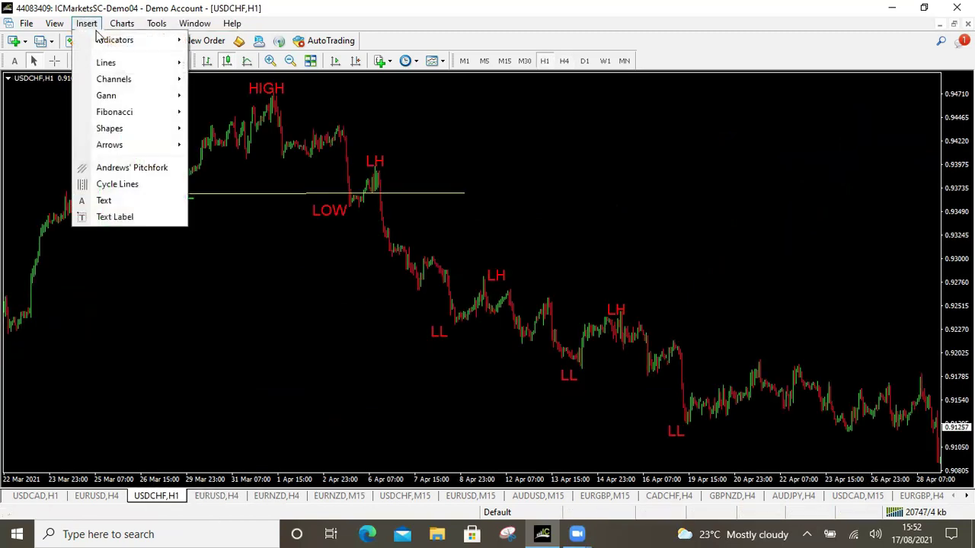
{"action": "mouse_move", "coordinate": [118, 46]}
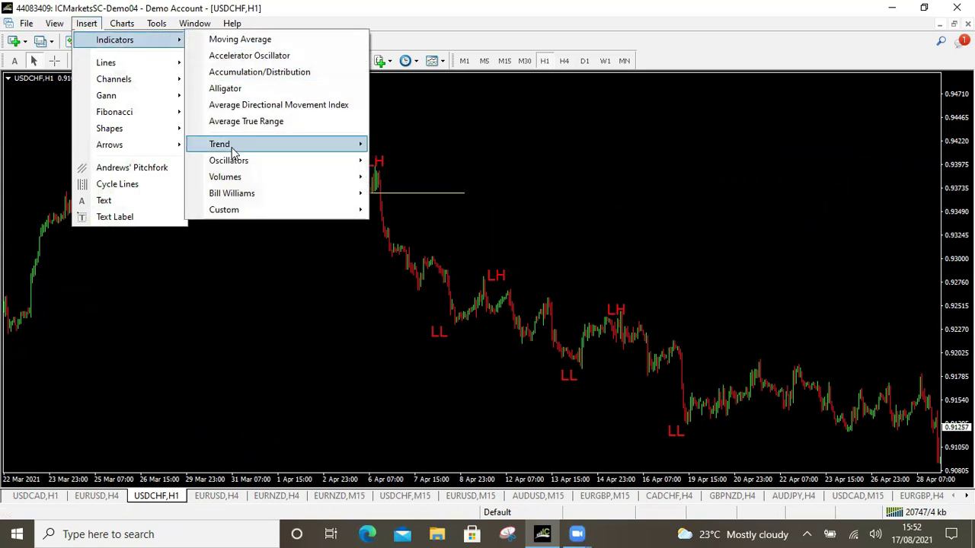
{"action": "mouse_move", "coordinate": [232, 151]}
{"action": "left_click", "coordinate": [423, 145]}
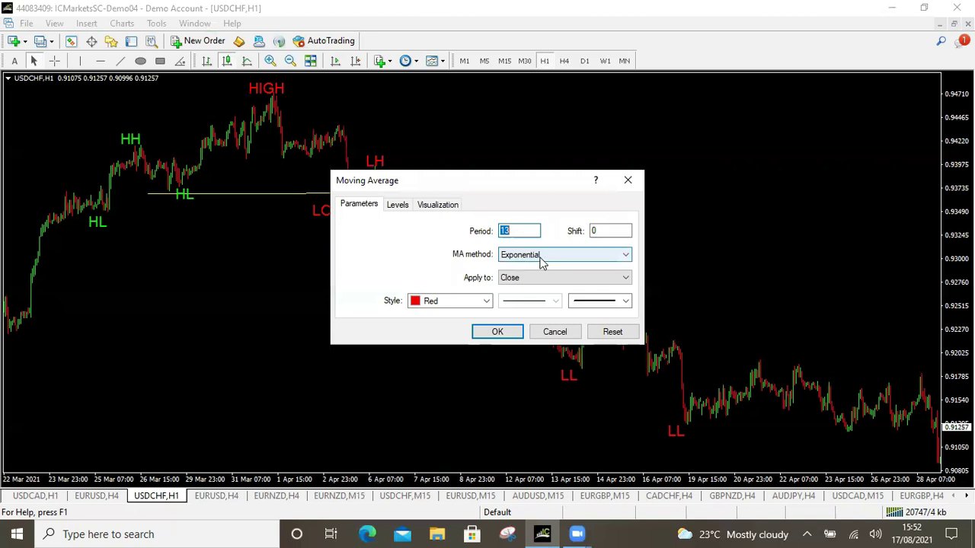
{"action": "left_click", "coordinate": [500, 335]}
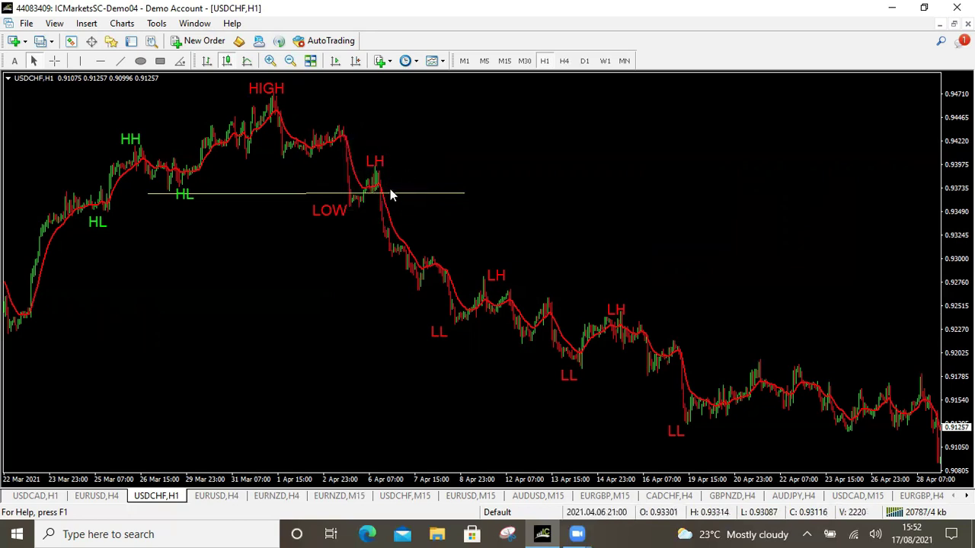
{"action": "mouse_move", "coordinate": [623, 342]}
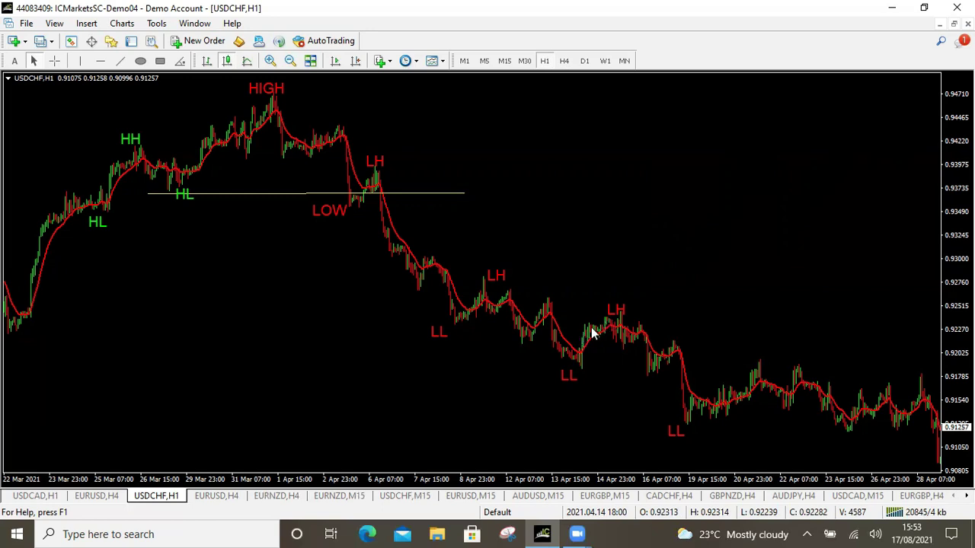
Step: Switch from the USDCHF H1 chart back to the EURUSD H4 chart to review its trend against the moving average
{"action": "mouse_move", "coordinate": [601, 330]}
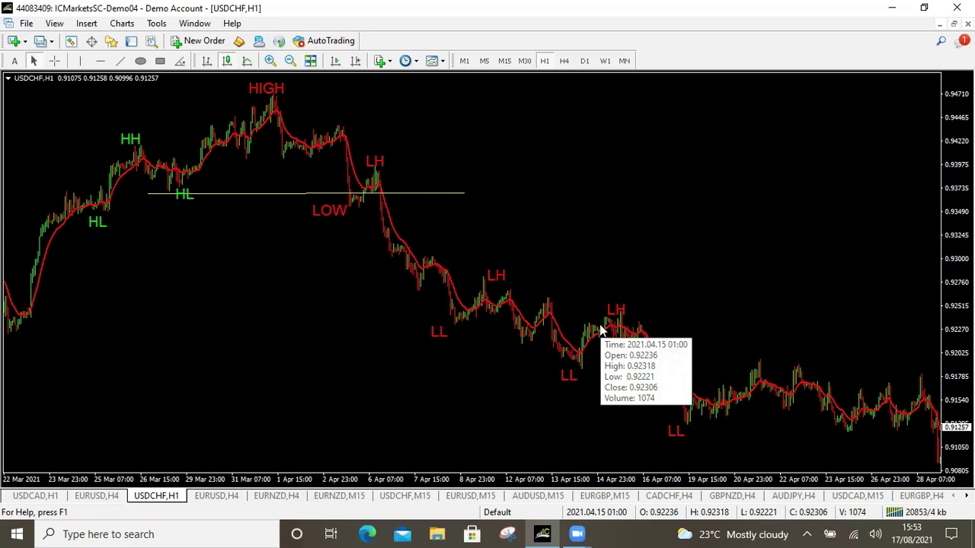
{"action": "left_click", "coordinate": [219, 496]}
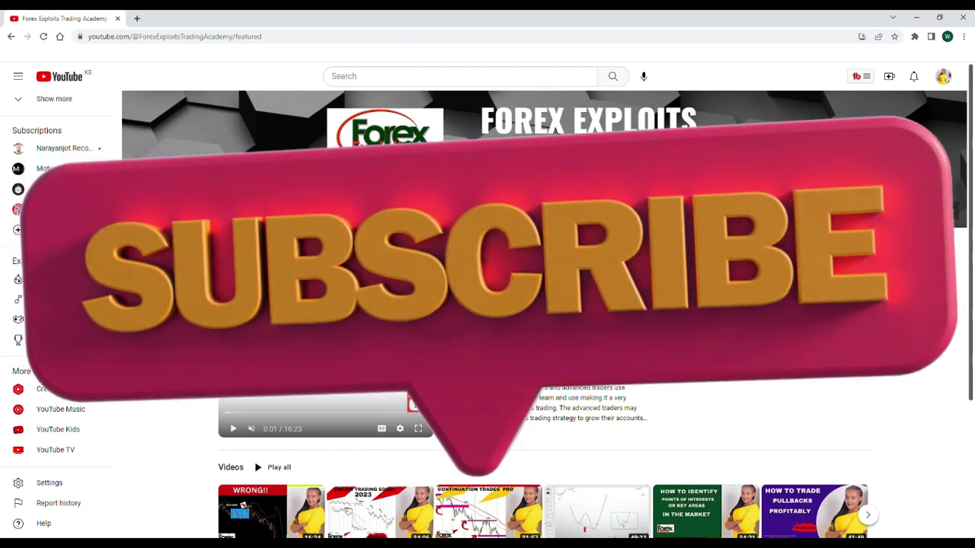
Step: Open the Forex Exploits Trading Academy channel's video list on YouTube and browse the uploads from the most recent down to the oldest
{"action": "left_click", "coordinate": [297, 294]}
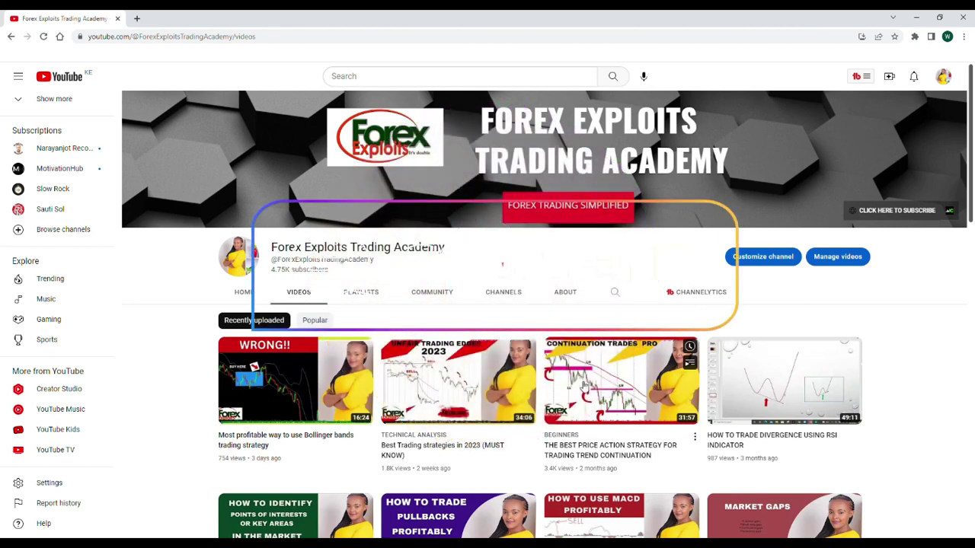
{"action": "scroll", "coordinate": [584, 386], "scroll_direction": "down", "scroll_amount": 1}
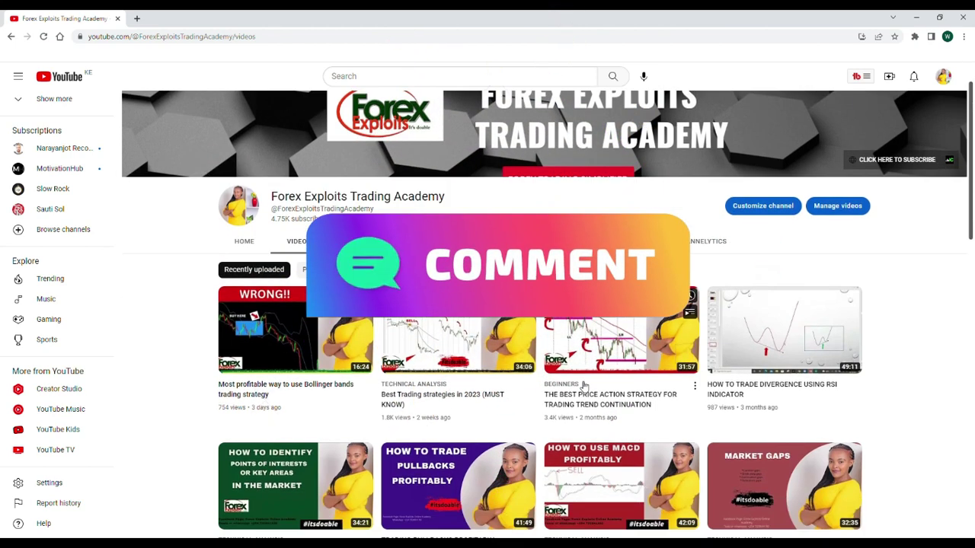
{"action": "scroll", "coordinate": [583, 387], "scroll_direction": "down", "scroll_amount": 1}
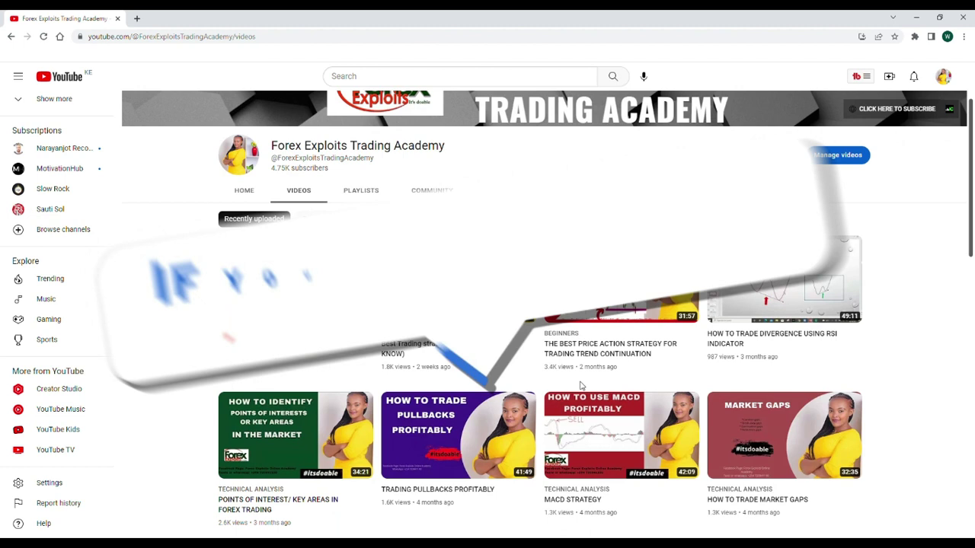
{"action": "scroll", "coordinate": [583, 387], "scroll_direction": "down", "scroll_amount": 1}
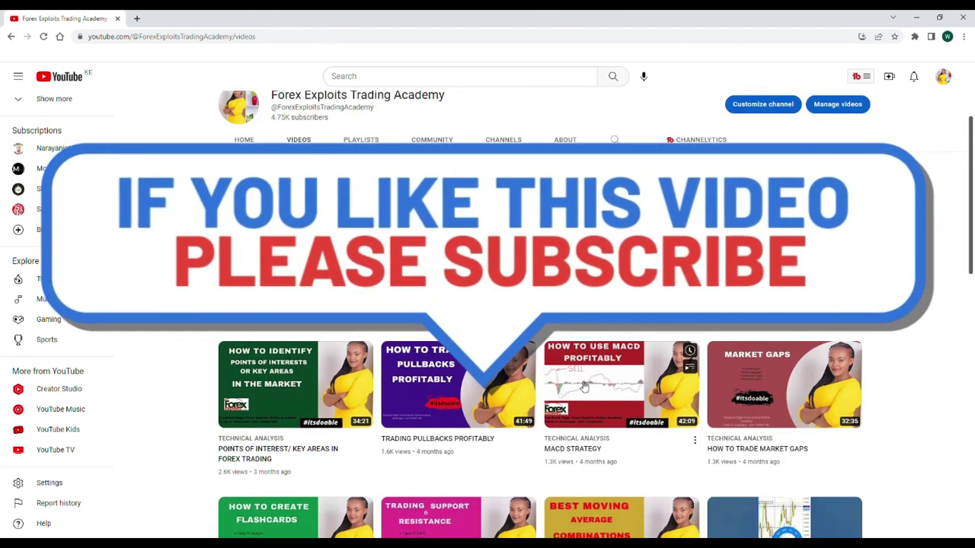
{"action": "scroll", "coordinate": [584, 387], "scroll_direction": "down", "scroll_amount": 1}
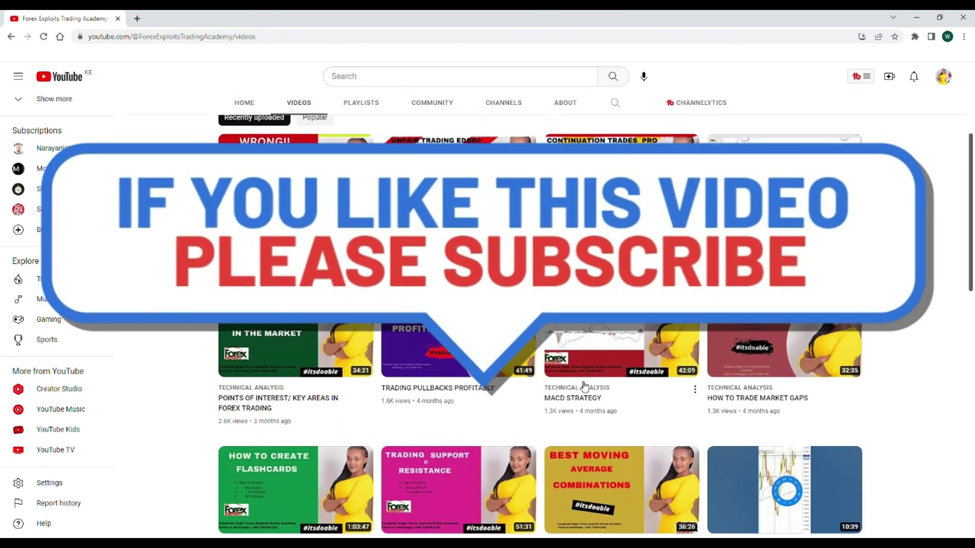
{"action": "scroll", "coordinate": [583, 387], "scroll_direction": "down", "scroll_amount": 1}
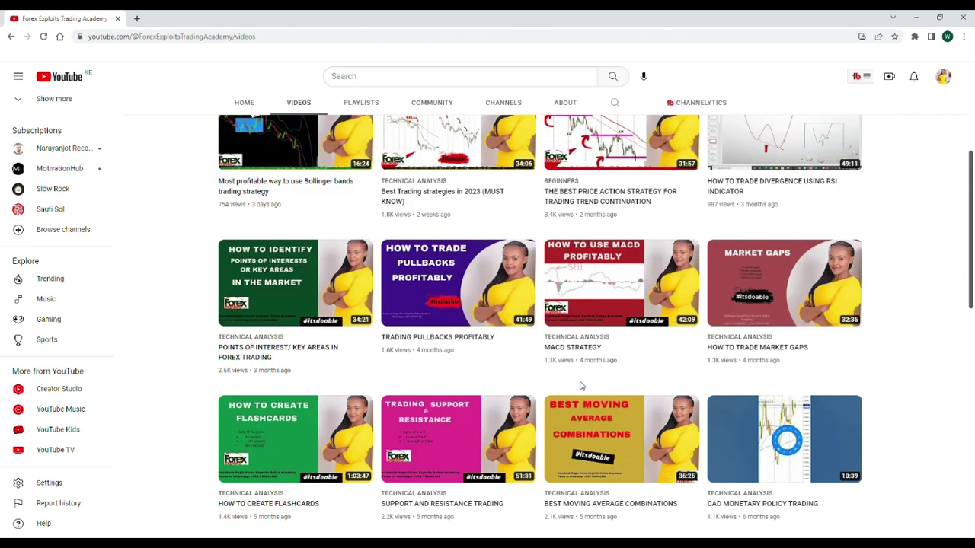
{"action": "scroll", "coordinate": [581, 386], "scroll_direction": "down", "scroll_amount": 1}
{"action": "scroll", "coordinate": [584, 387], "scroll_direction": "down", "scroll_amount": 1}
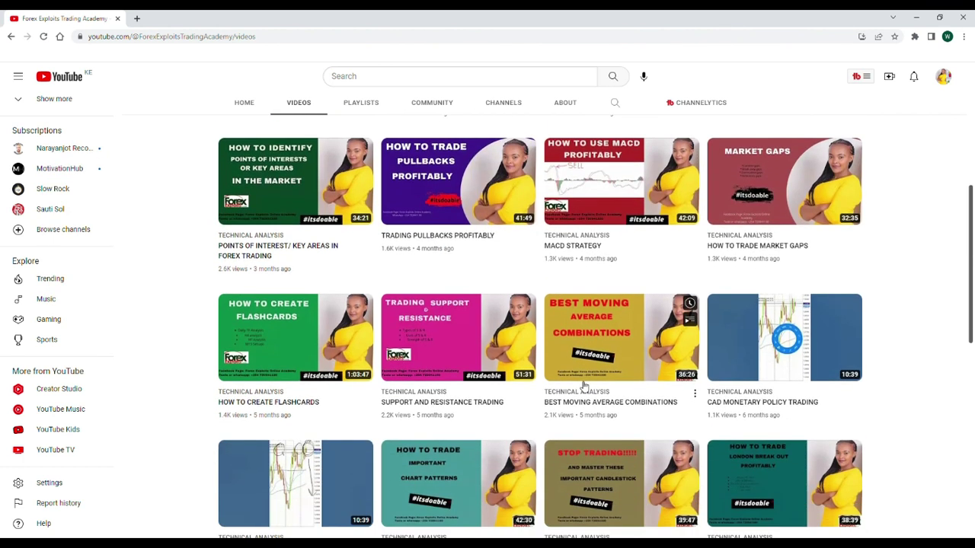
{"action": "scroll", "coordinate": [583, 386], "scroll_direction": "down", "scroll_amount": 1}
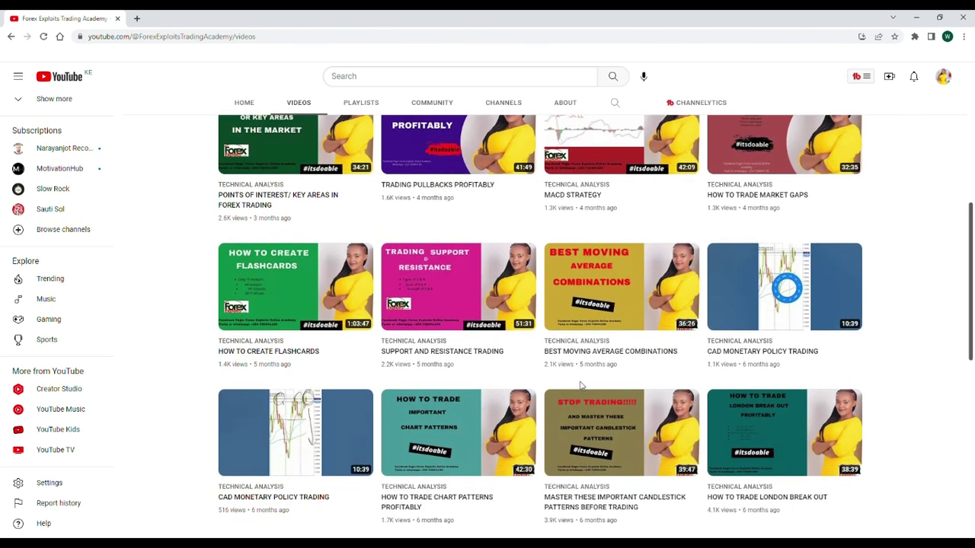
{"action": "scroll", "coordinate": [581, 386], "scroll_direction": "down", "scroll_amount": 1}
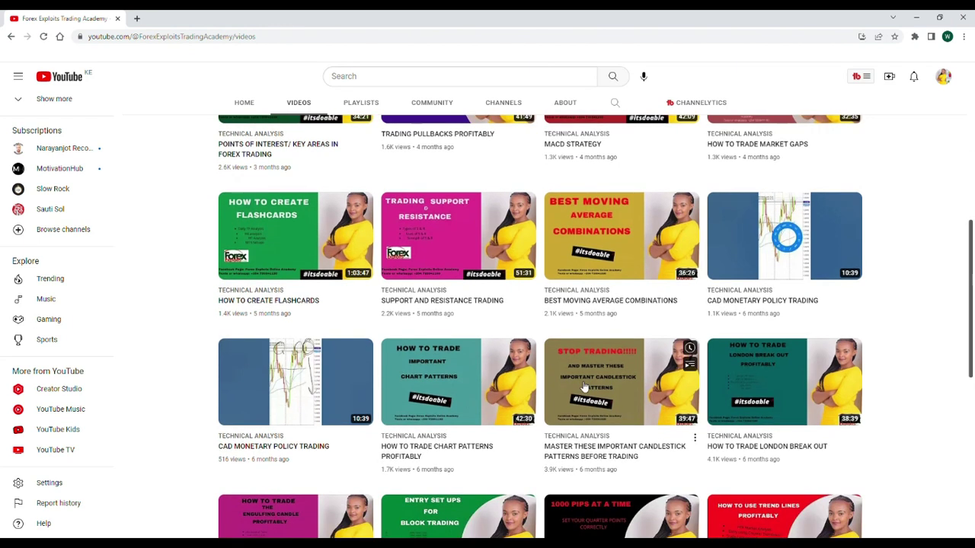
{"action": "scroll", "coordinate": [583, 387], "scroll_direction": "down", "scroll_amount": 1}
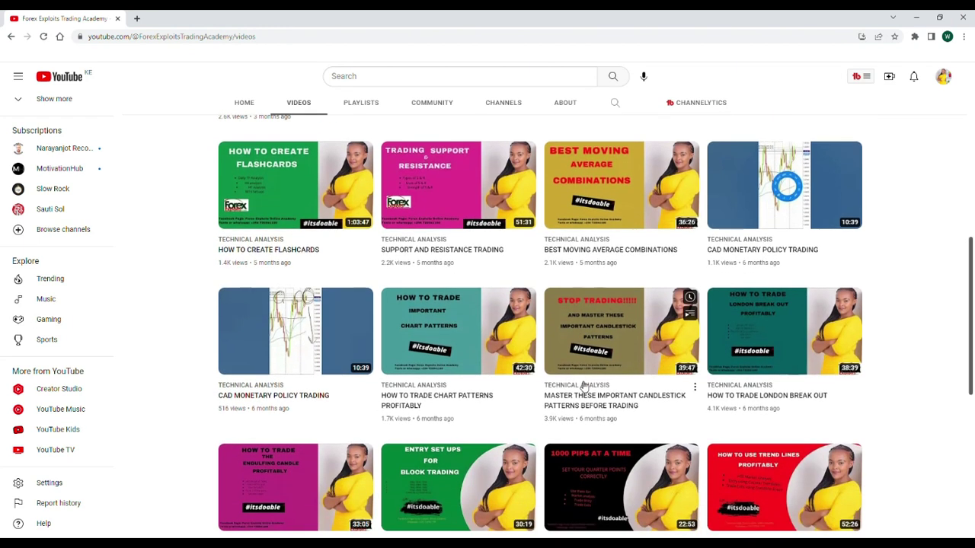
{"action": "scroll", "coordinate": [582, 386], "scroll_direction": "down", "scroll_amount": 1}
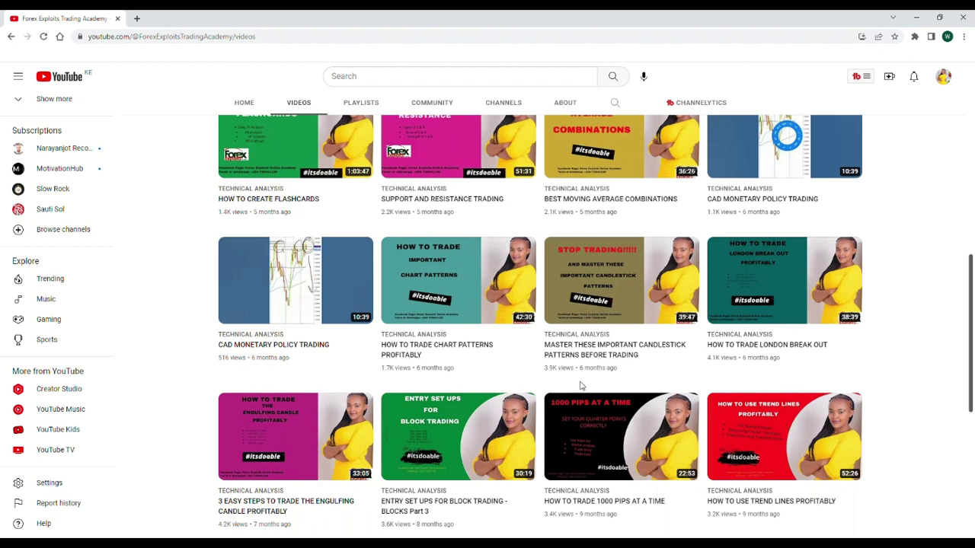
{"action": "scroll", "coordinate": [581, 386], "scroll_direction": "down", "scroll_amount": 1}
{"action": "scroll", "coordinate": [583, 386], "scroll_direction": "down", "scroll_amount": 1}
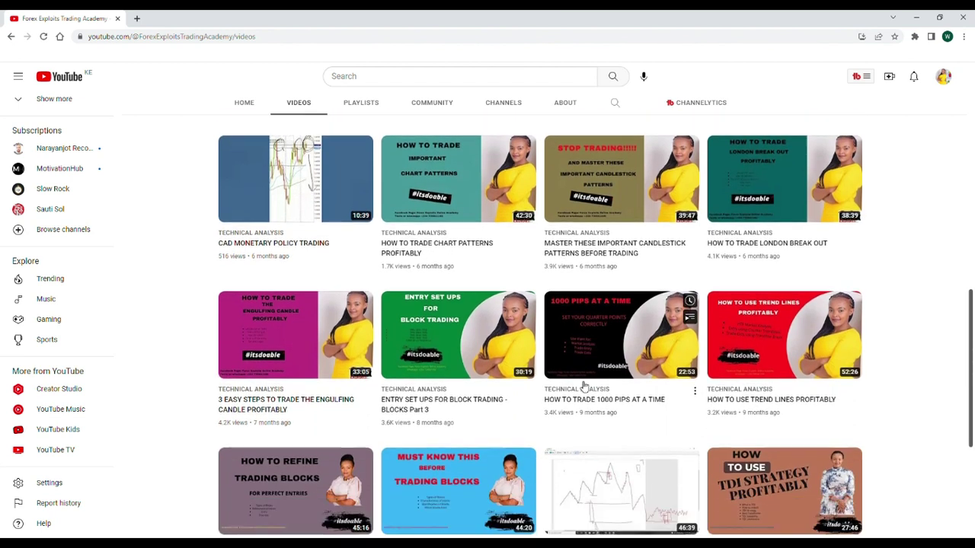
{"action": "scroll", "coordinate": [581, 387], "scroll_direction": "down", "scroll_amount": 1}
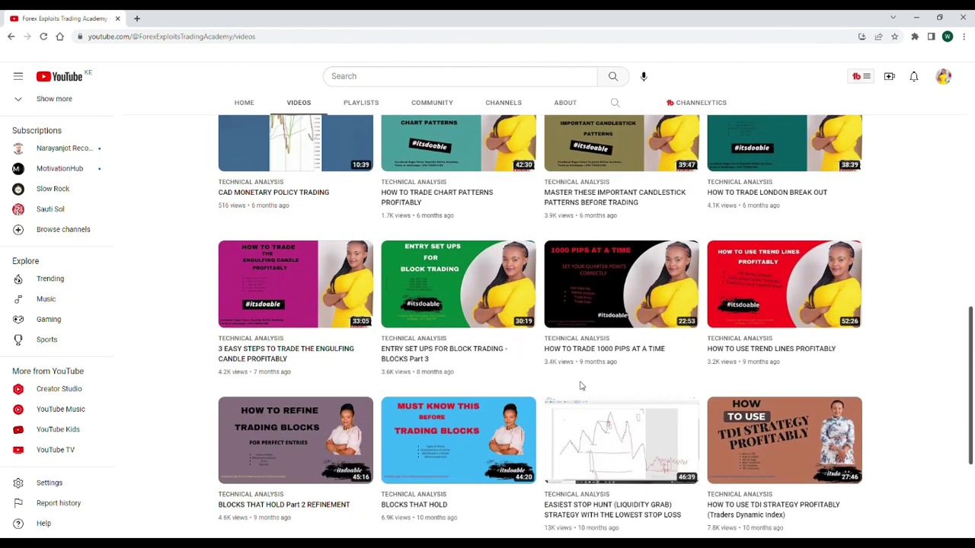
{"action": "scroll", "coordinate": [581, 386], "scroll_direction": "down", "scroll_amount": 1}
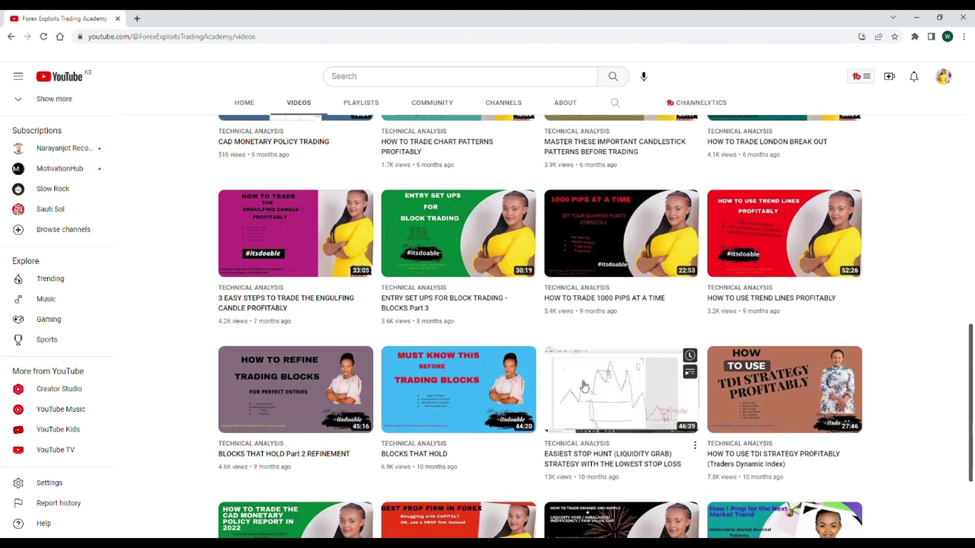
{"action": "scroll", "coordinate": [583, 387], "scroll_direction": "down", "scroll_amount": 1}
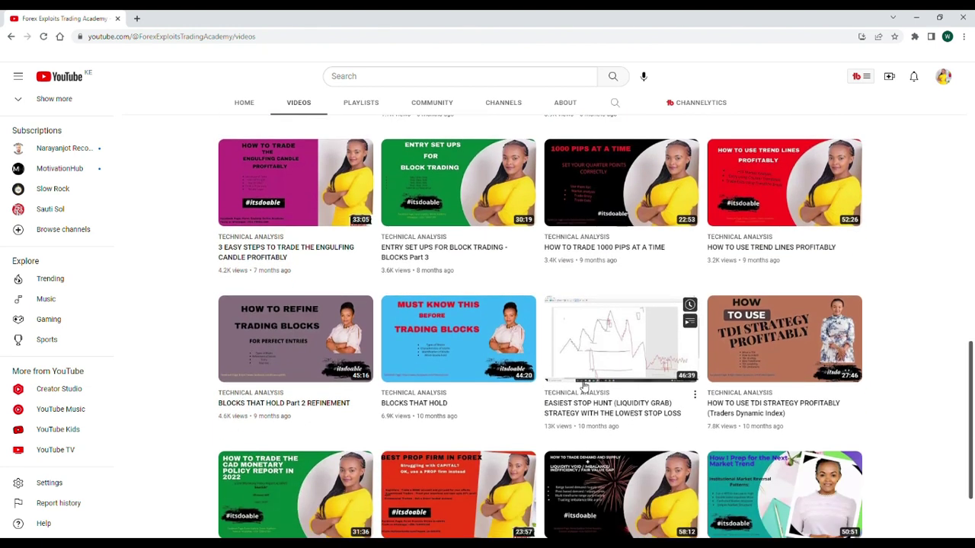
{"action": "scroll", "coordinate": [584, 387], "scroll_direction": "down", "scroll_amount": 1}
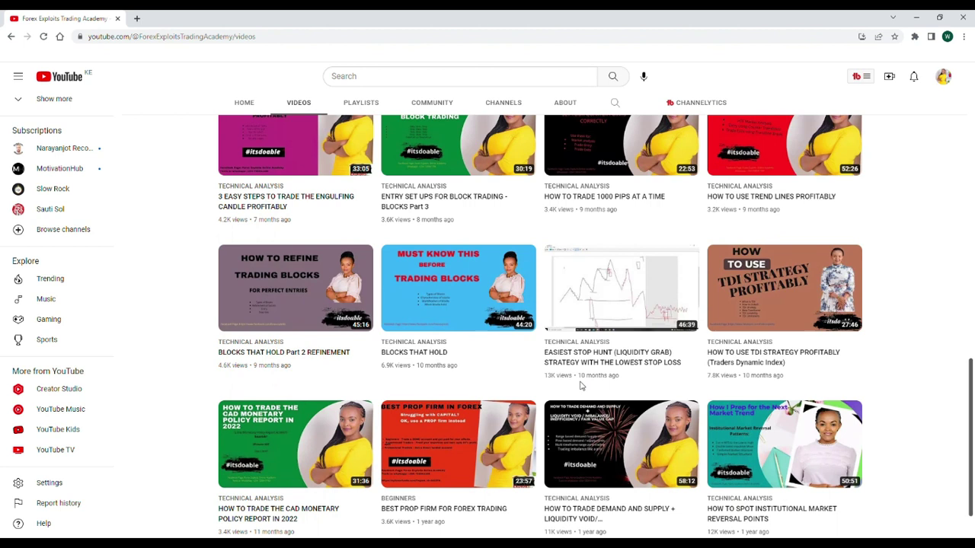
{"action": "scroll", "coordinate": [581, 386], "scroll_direction": "down", "scroll_amount": 1}
{"action": "scroll", "coordinate": [583, 387], "scroll_direction": "down", "scroll_amount": 1}
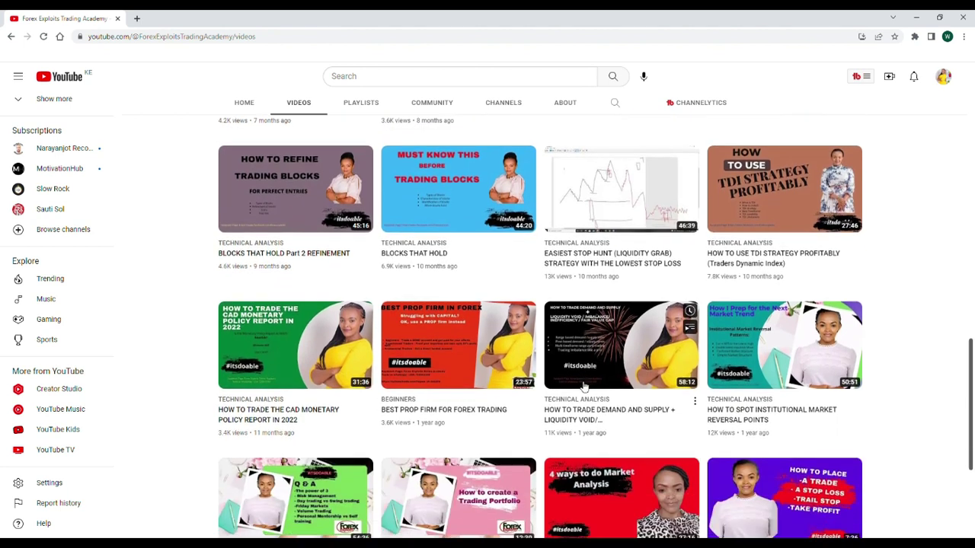
{"action": "scroll", "coordinate": [583, 387], "scroll_direction": "down", "scroll_amount": 1}
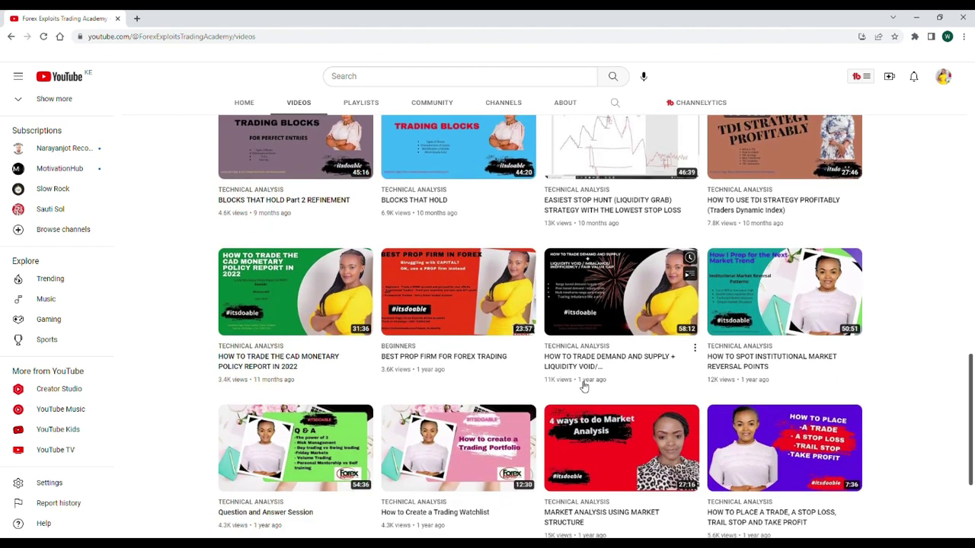
{"action": "scroll", "coordinate": [584, 386], "scroll_direction": "down", "scroll_amount": 1}
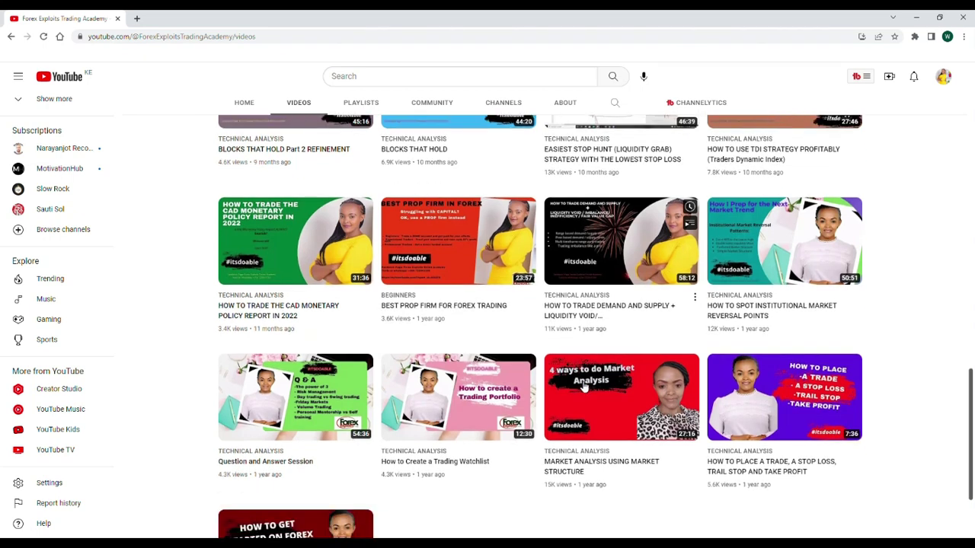
{"action": "scroll", "coordinate": [584, 387], "scroll_direction": "down", "scroll_amount": 1}
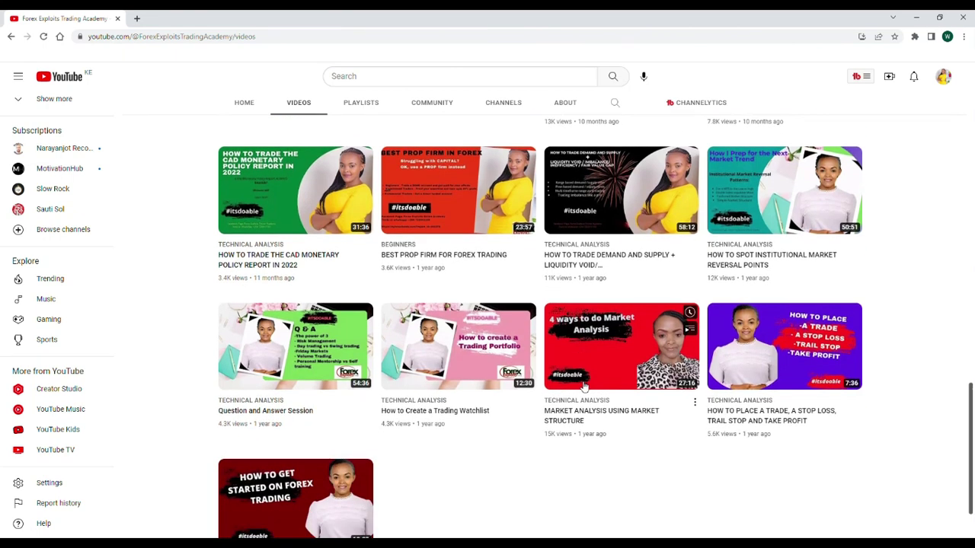